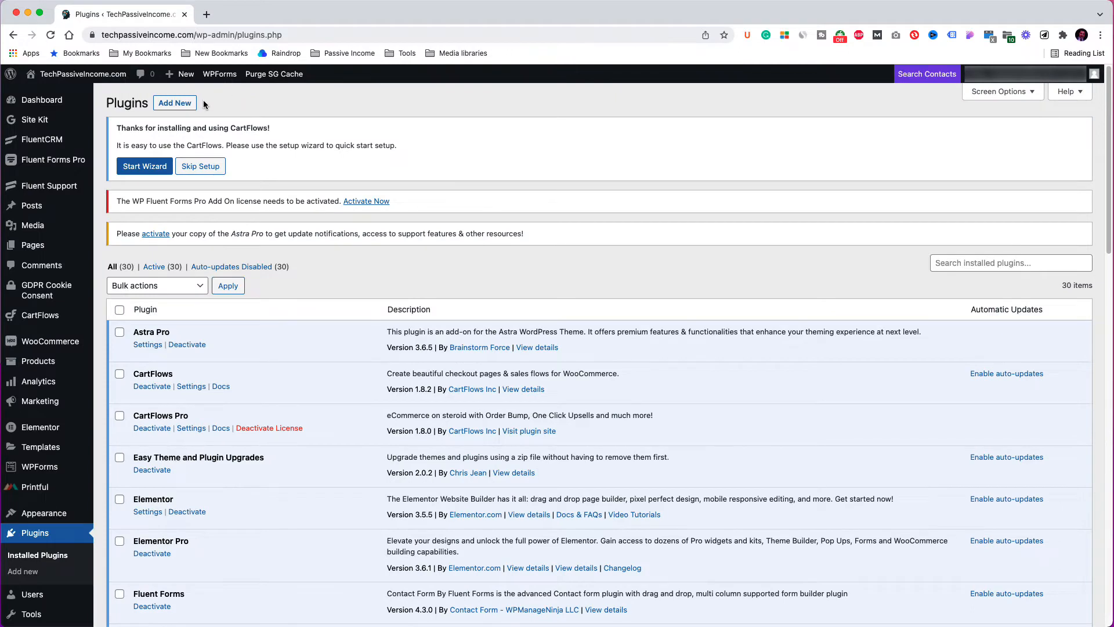
Search the WordPress plugin directory for "pdf invoice" as a new plugin to add.
left_click(188, 103)
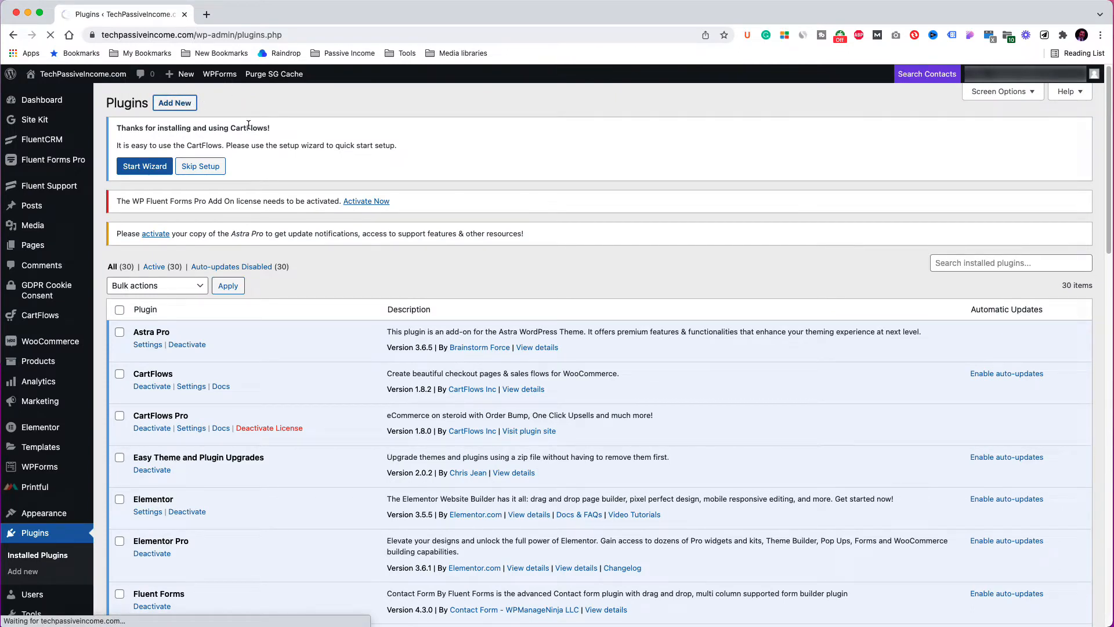
type("pdf invoice")
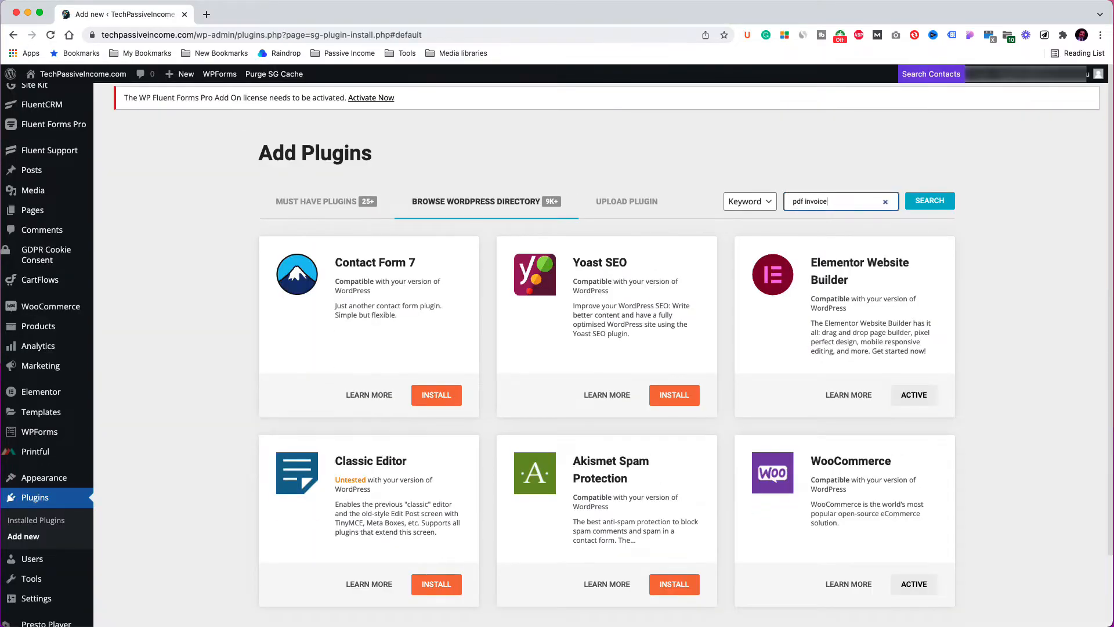
key("Return")
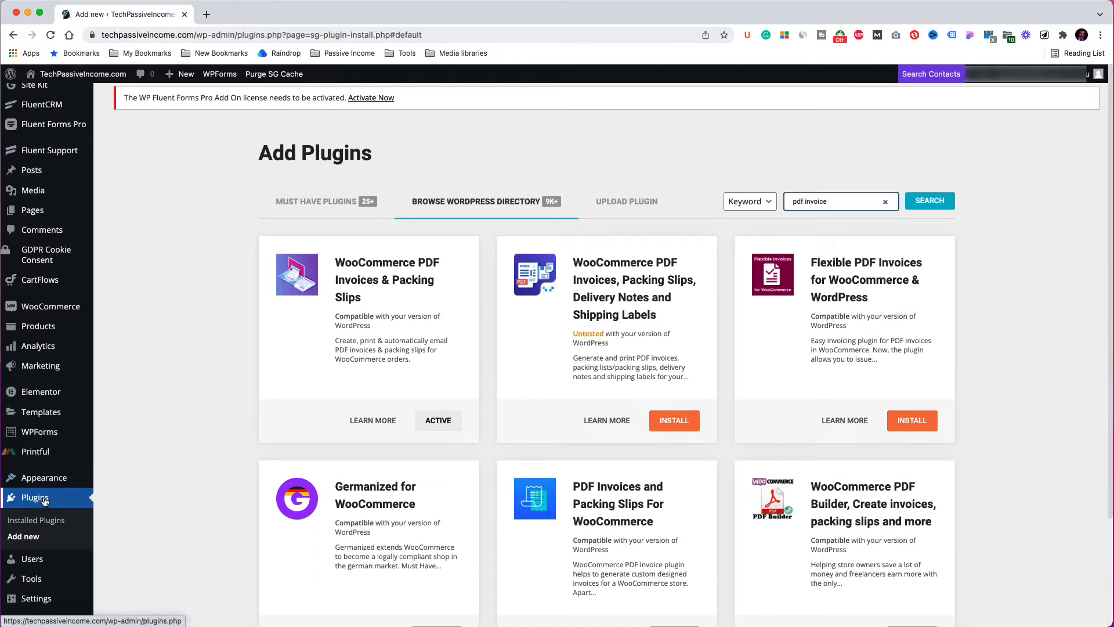
Find WooCommerce PDF Invoices & Packing Slips among the installed plugins and open the WooCommerce PDF Invoices settings.
left_click(45, 501)
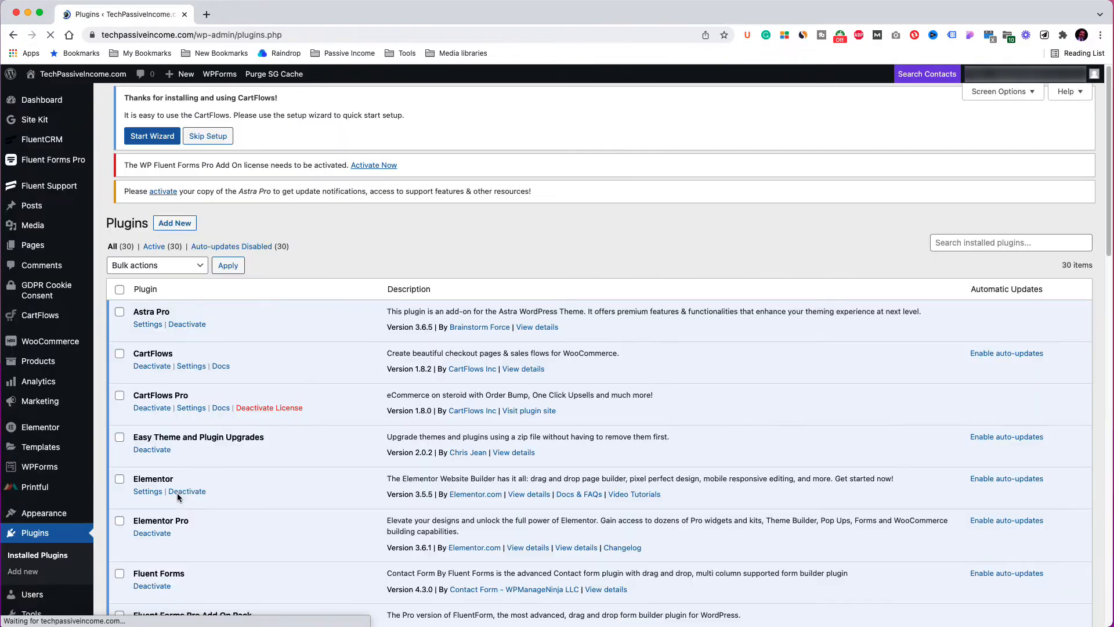
scroll(177, 493, "down", 20)
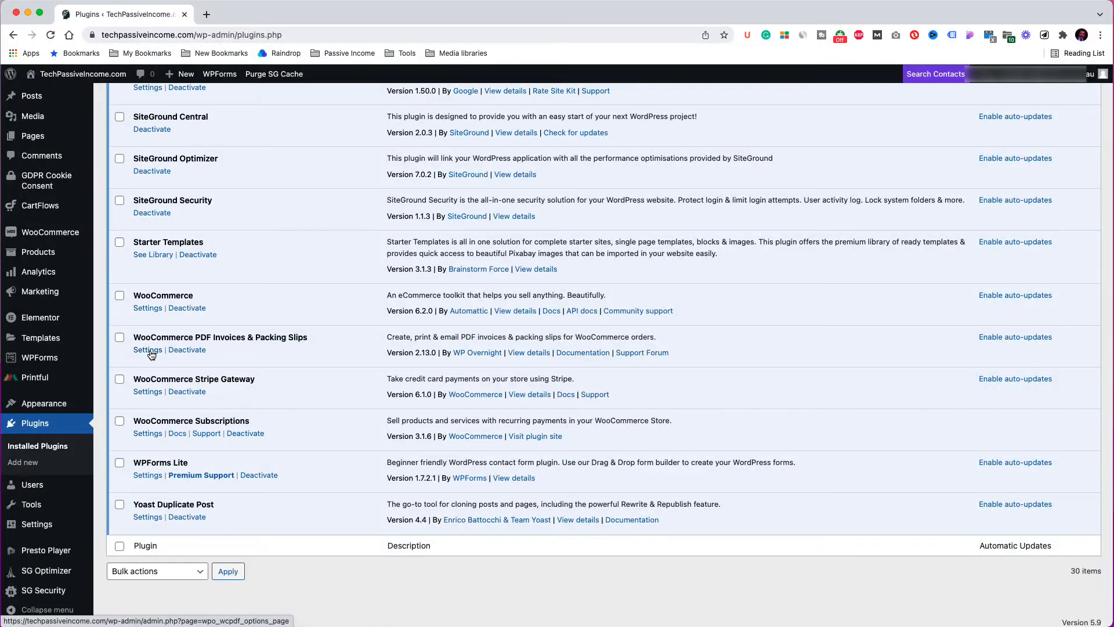
mouse_move(69, 236)
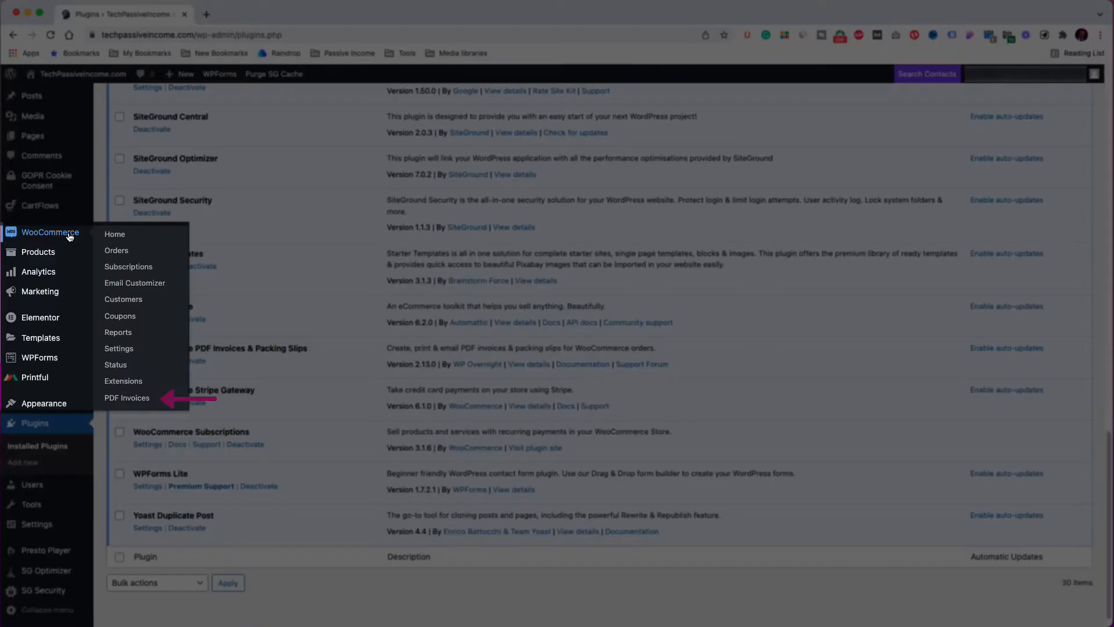
left_click(120, 398)
Examine the general settings' available choices for PDF viewing, template and paper size, keeping the current selections.
scroll(510, 345, "down", 3)
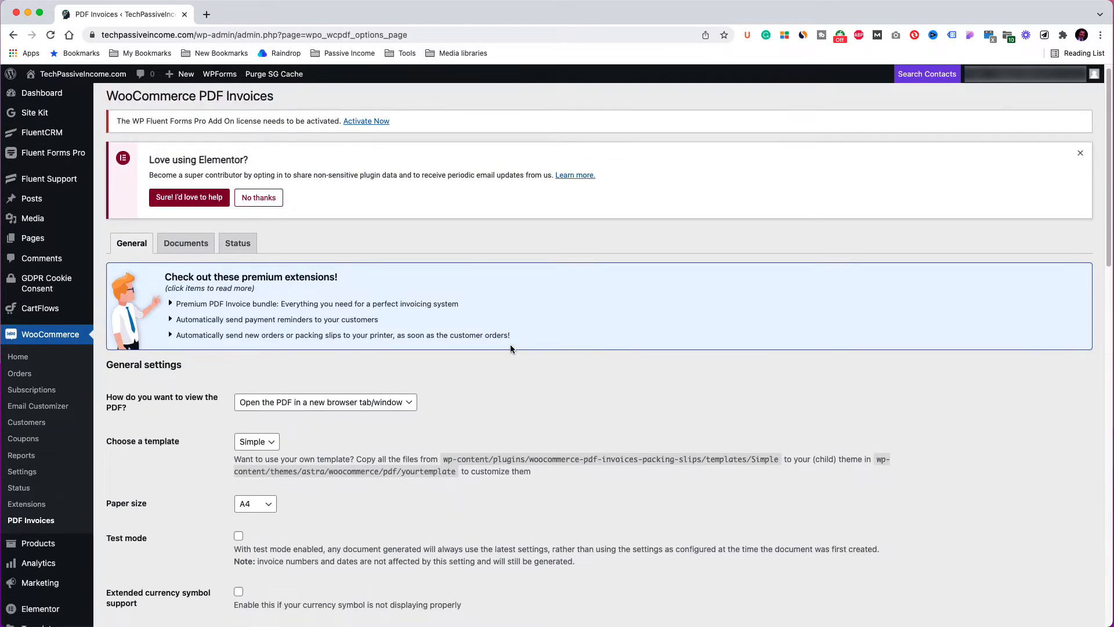
scroll(511, 346, "down", 3)
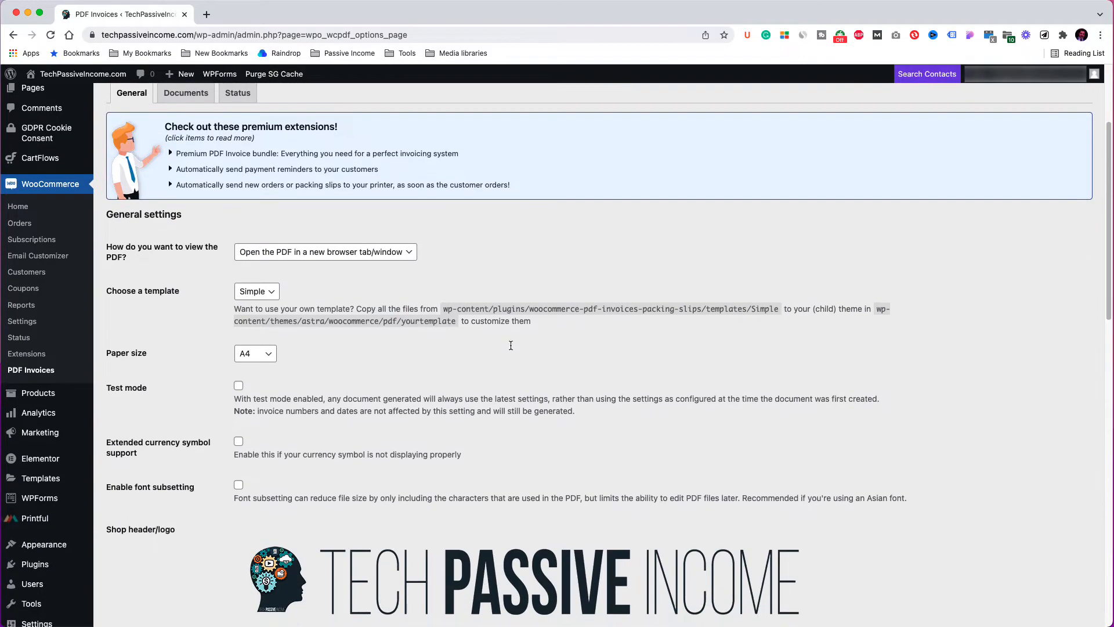
left_click(357, 254)
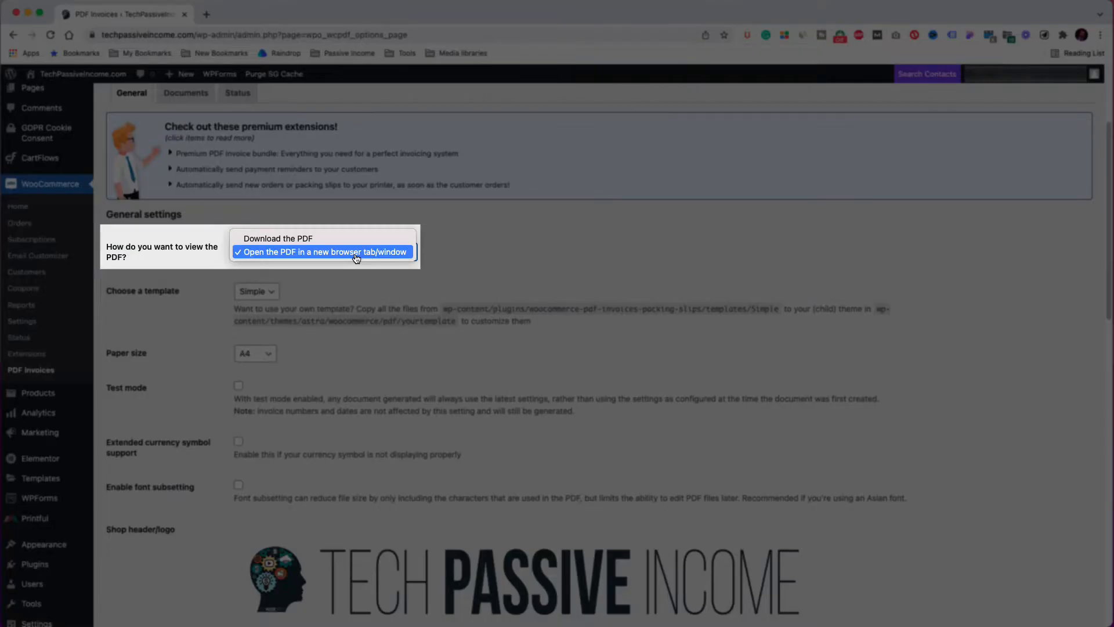
left_click(462, 260)
left_click(271, 297)
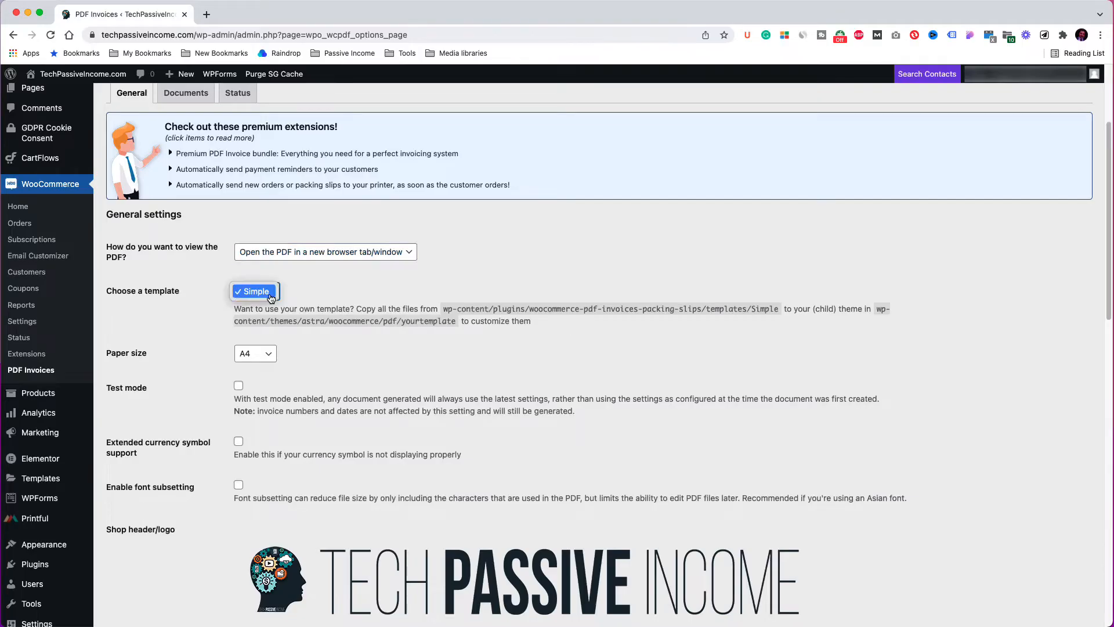
left_click(342, 292)
scroll(345, 285, "down", 1)
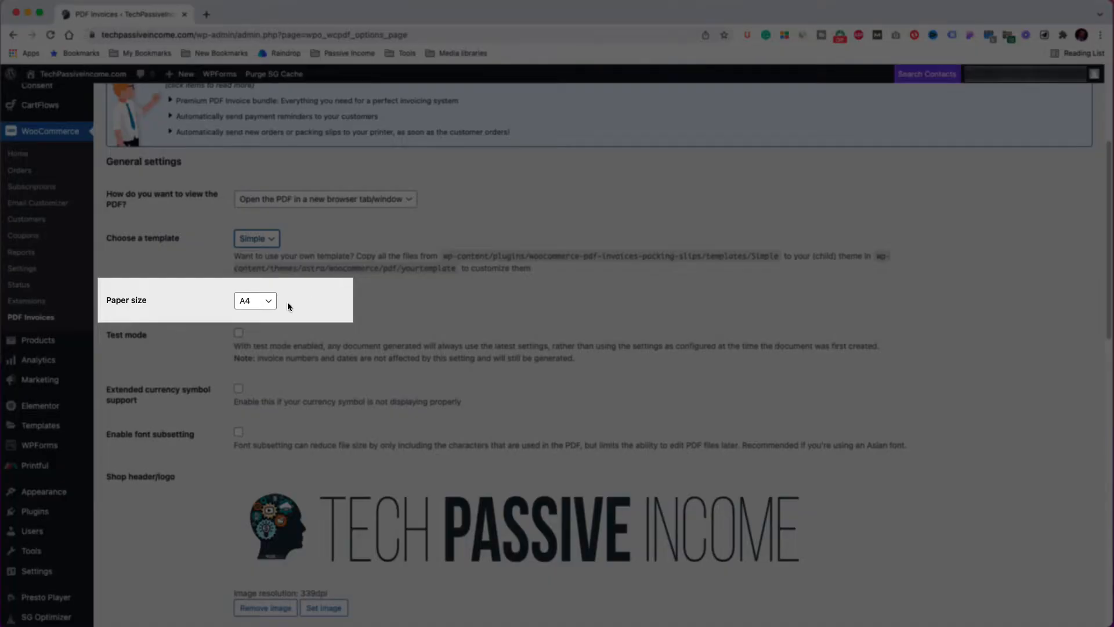
left_click(273, 303)
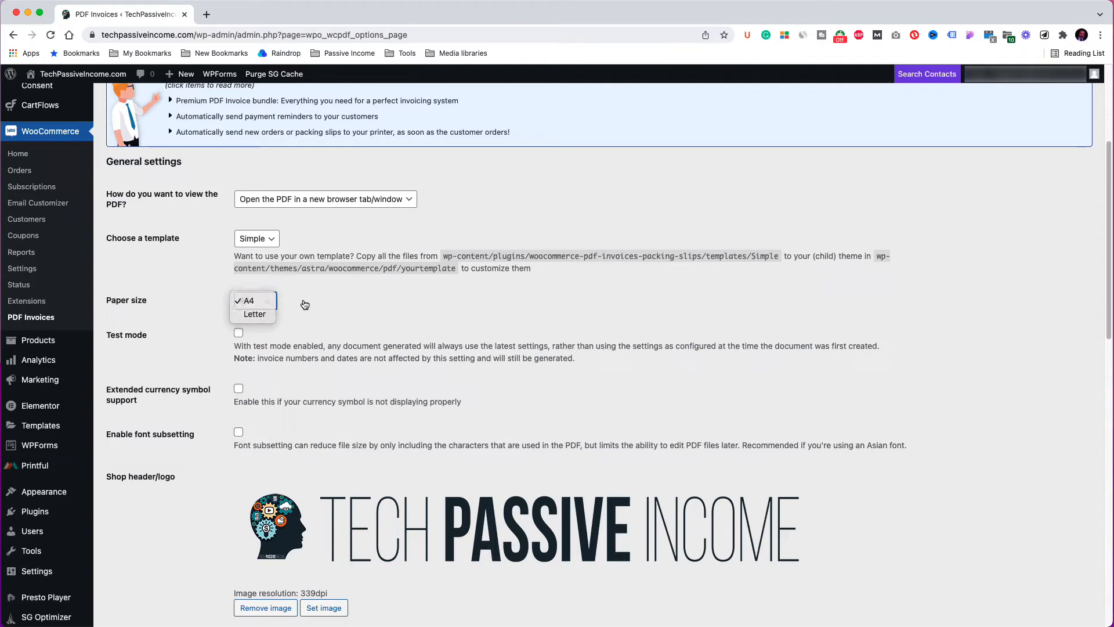
left_click(305, 302)
Read the descriptions of test mode, extended currency symbol support and font subsetting in the general settings.
scroll(305, 300, "down", 2)
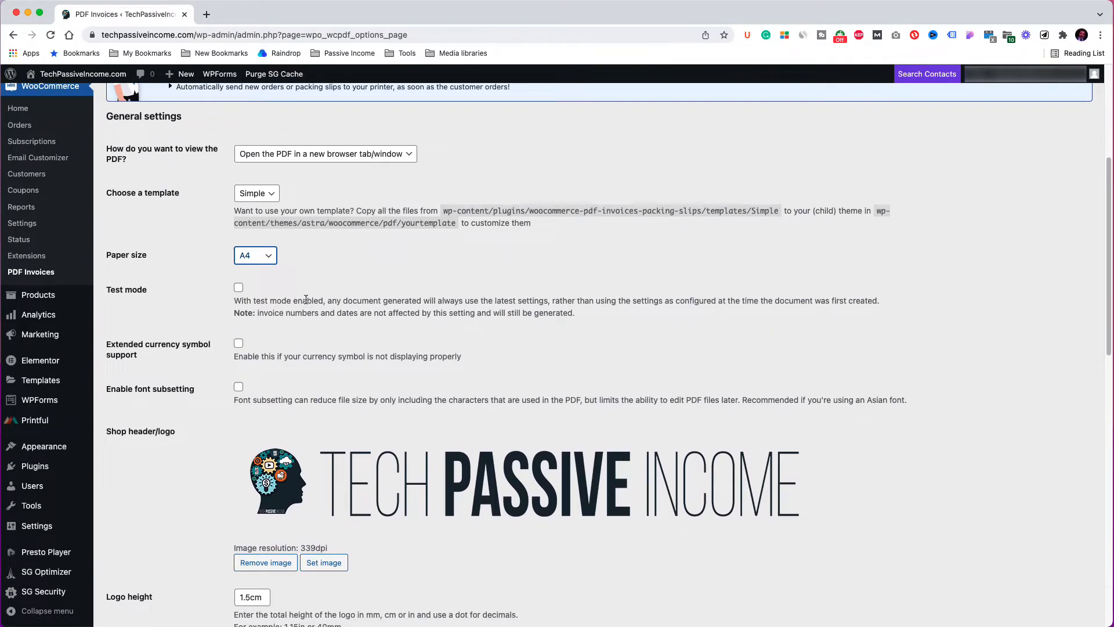
scroll(305, 299, "down", 1)
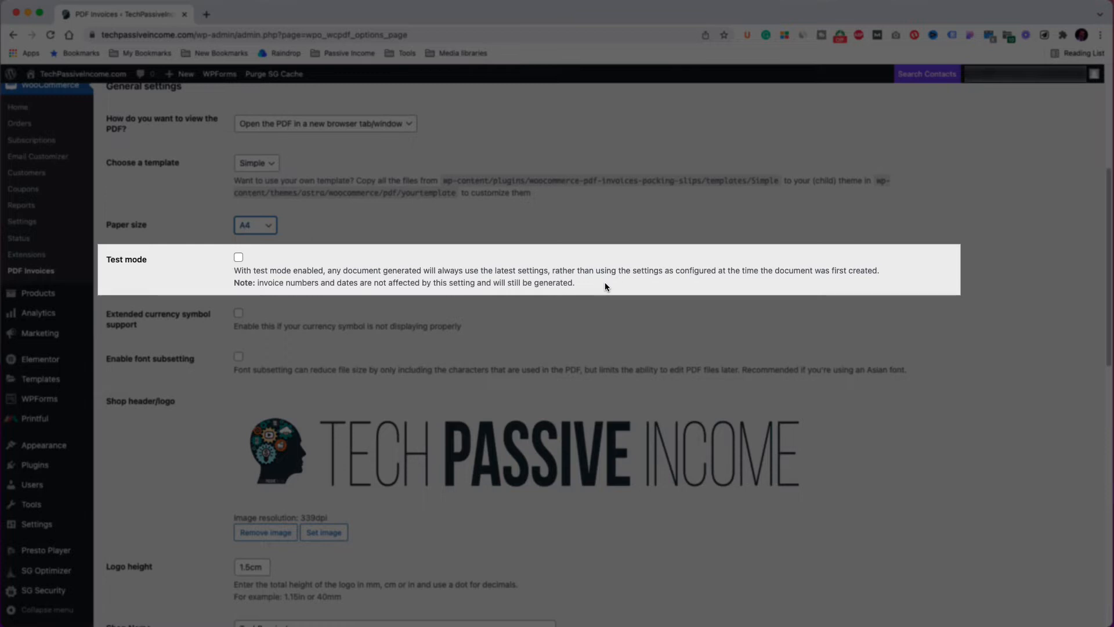
left_click_drag(603, 284, 238, 280)
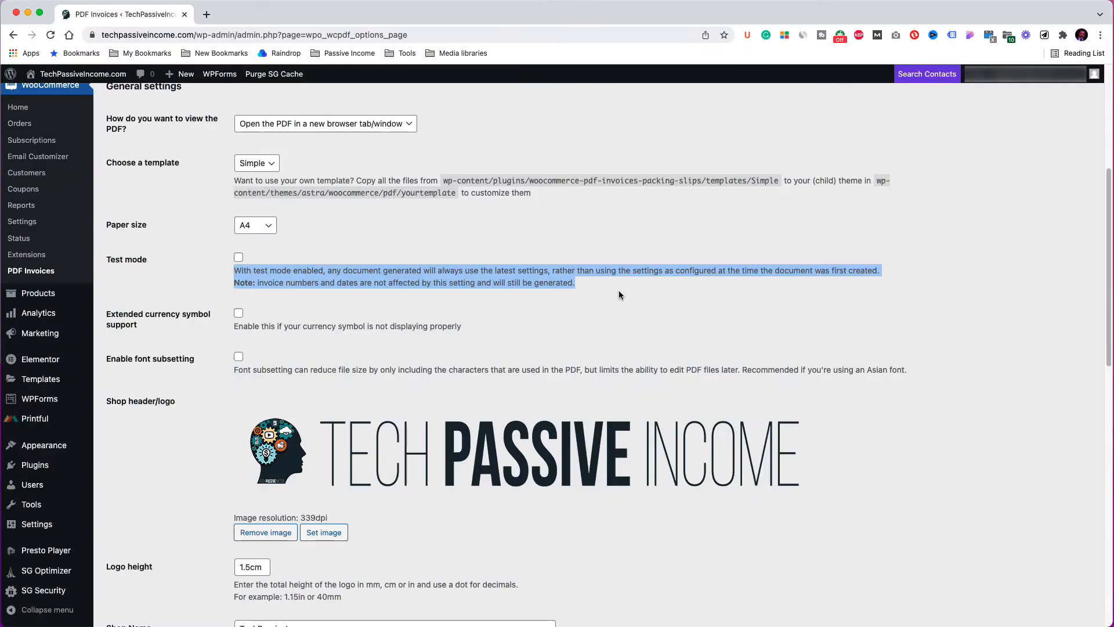
left_click(619, 296)
scroll(619, 294, "down", 2)
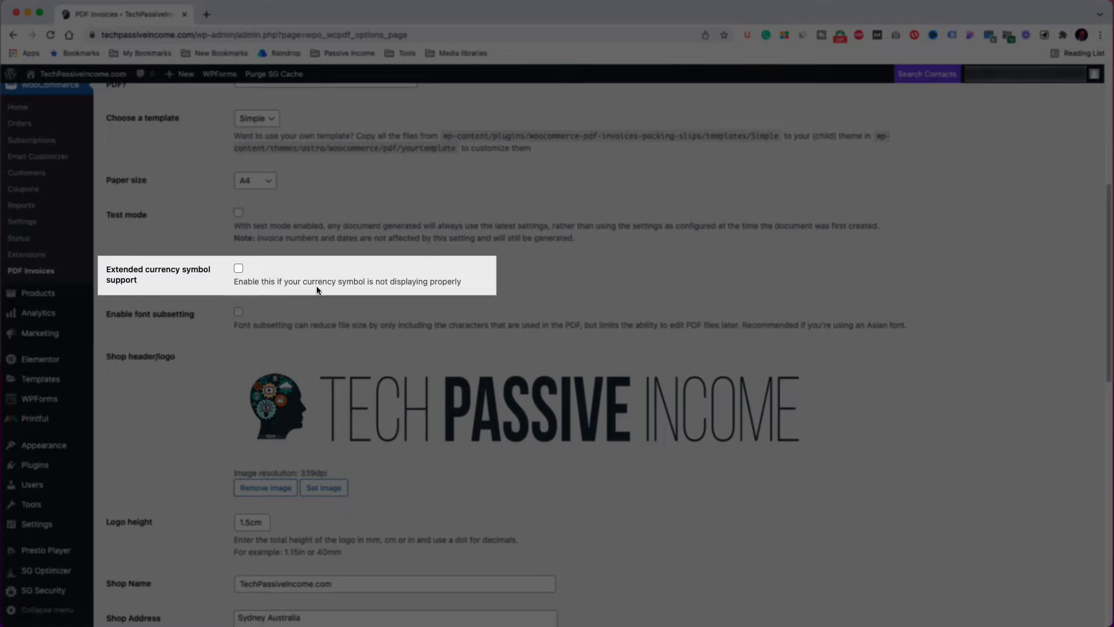
scroll(450, 287, "down", 3)
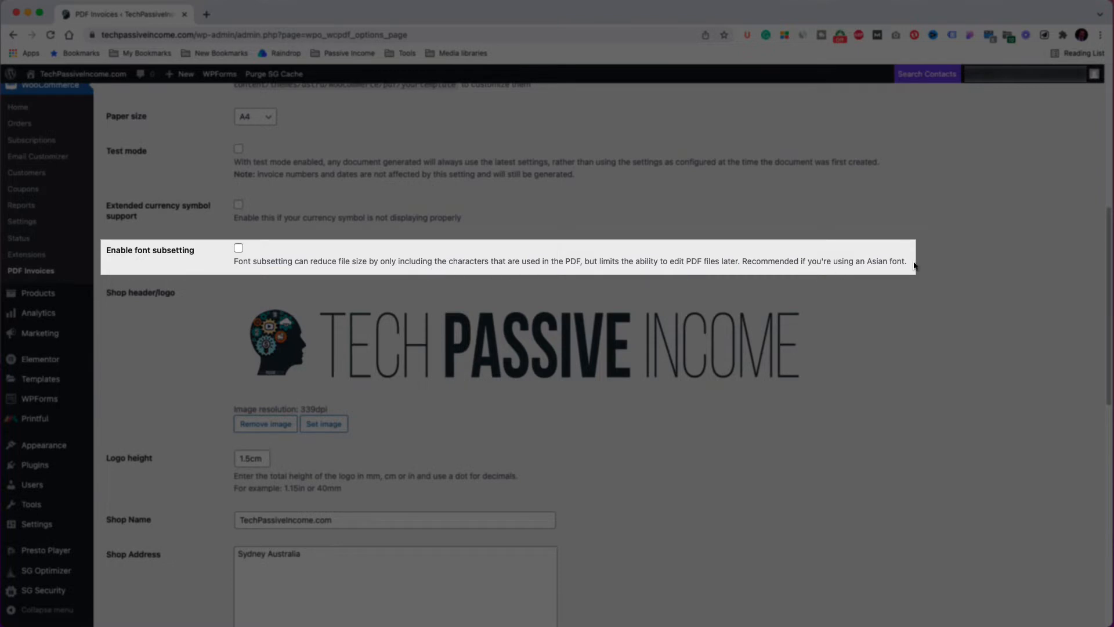
left_click_drag(909, 262, 235, 264)
left_click(465, 277)
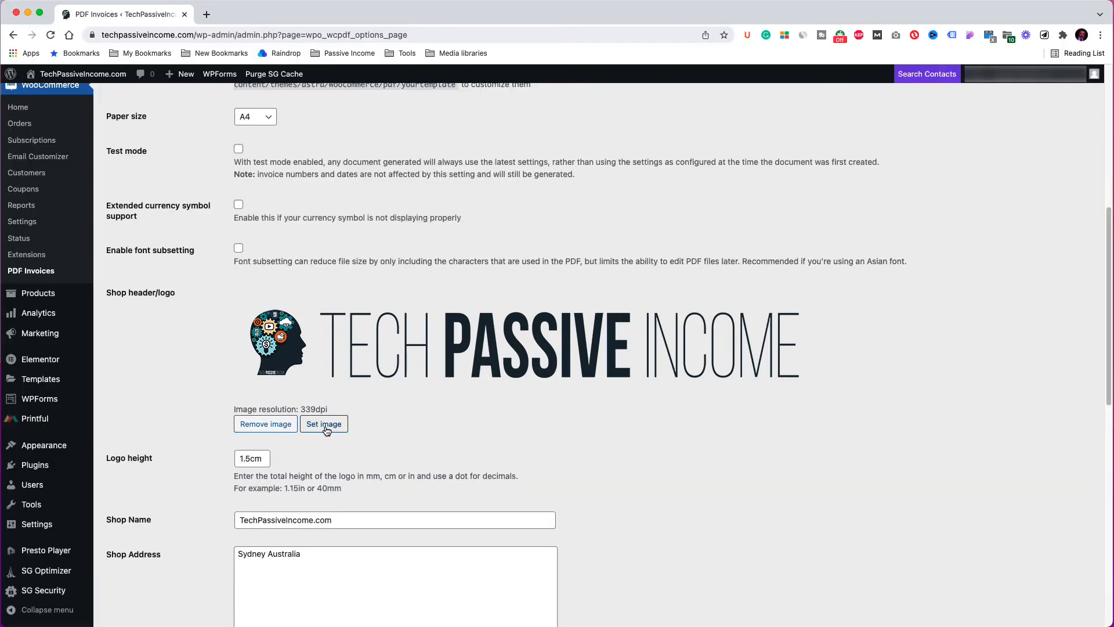
Look at the media library offered for the shop header/logo, close it, and check the logo height setting.
left_click(324, 424)
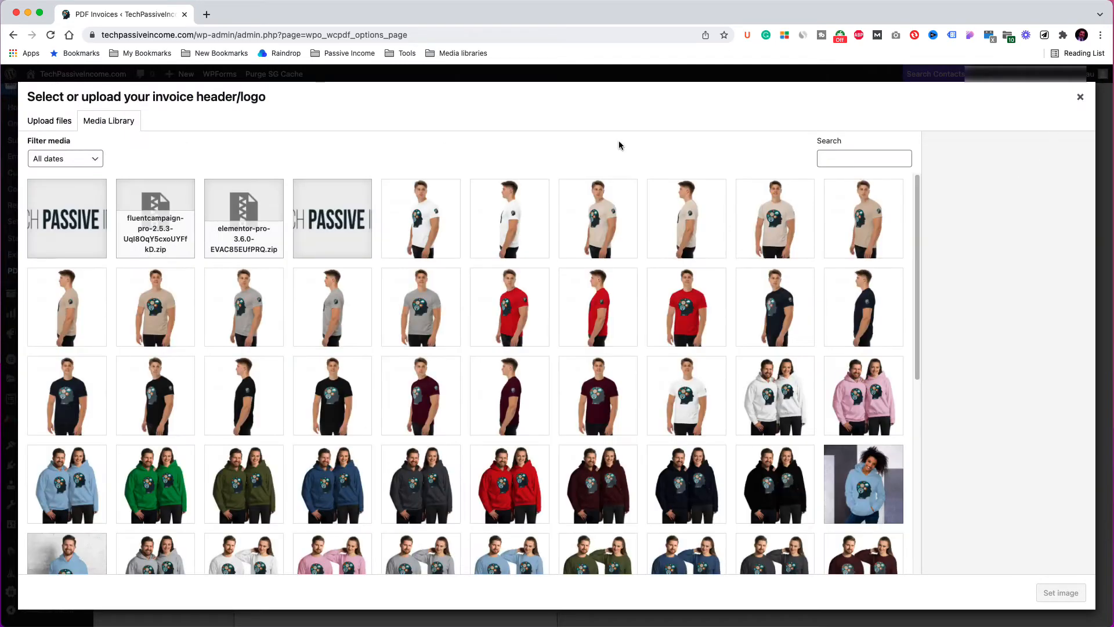
left_click(1061, 593)
scroll(897, 397, "down", 3)
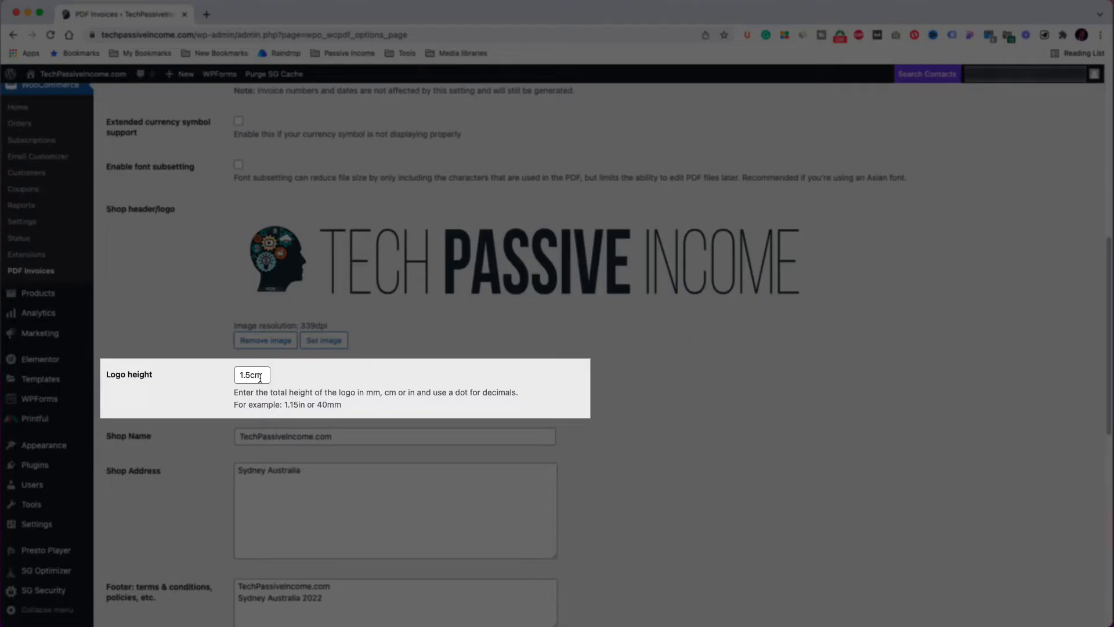
left_click_drag(260, 377, 236, 376)
scroll(603, 403, "down", 1)
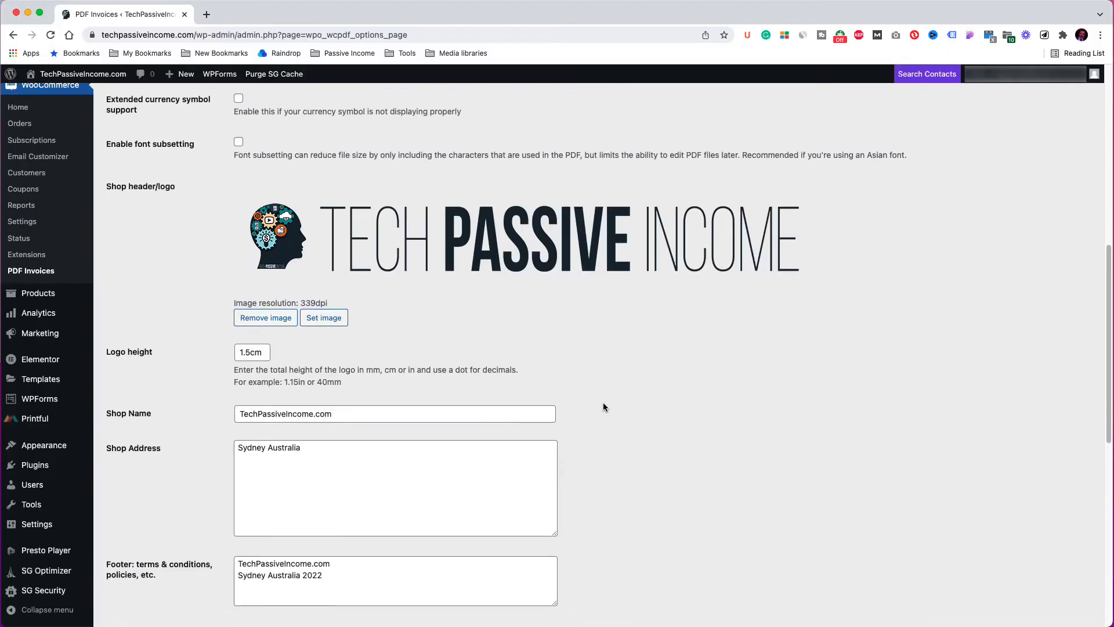
Review the shop name, shop address, footer text and extra template fields in the general settings.
scroll(603, 406, "down", 2)
left_click(463, 395)
scroll(472, 401, "down", 3)
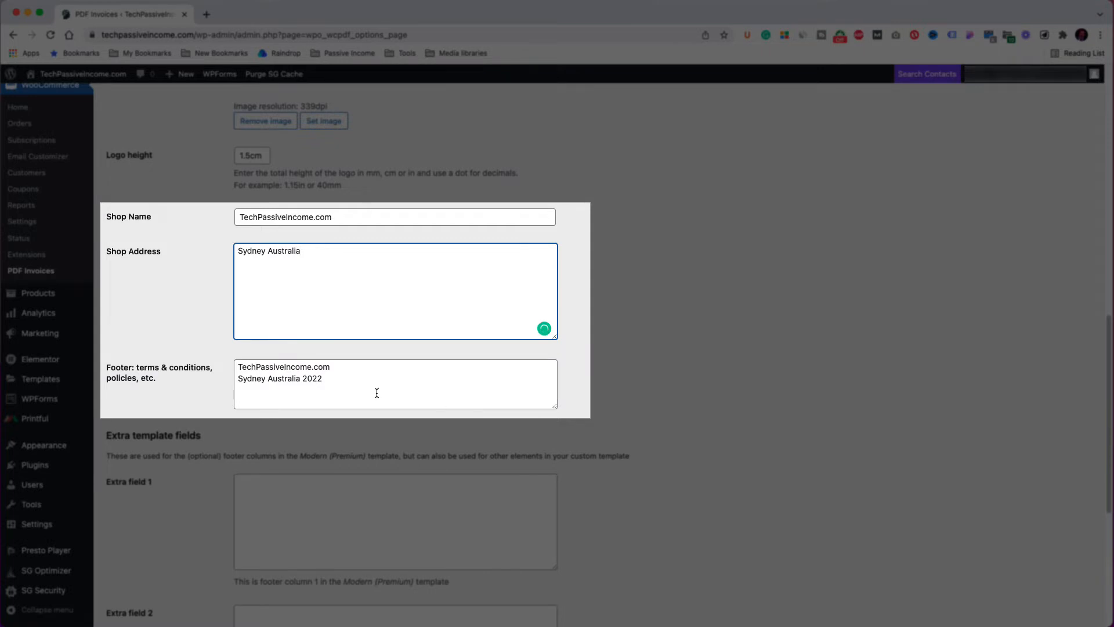
left_click(365, 379)
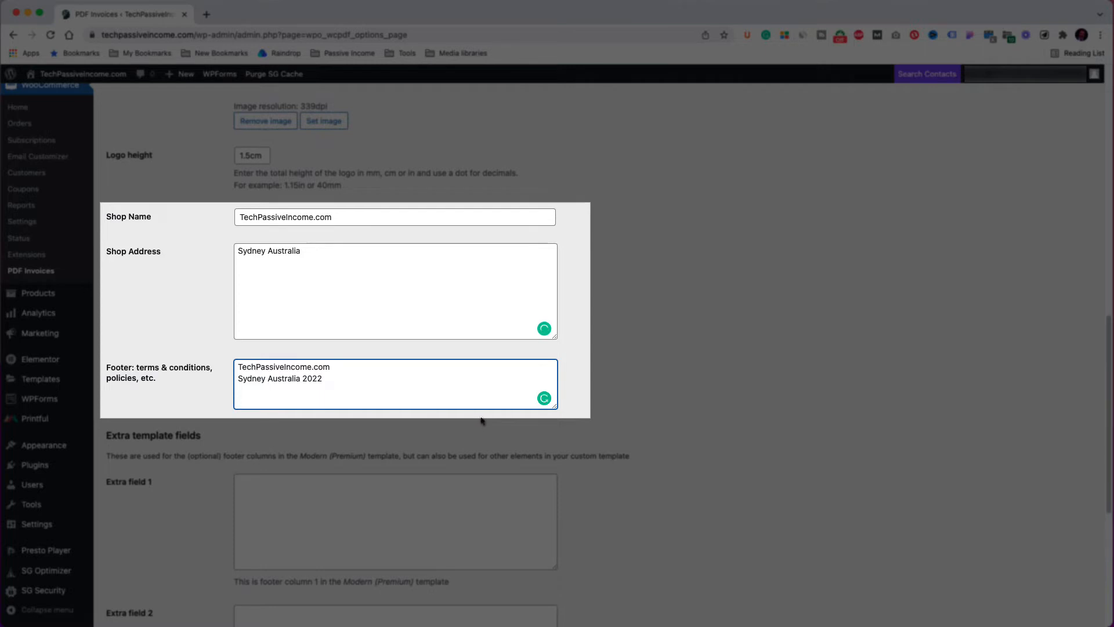
scroll(481, 417, "down", 4)
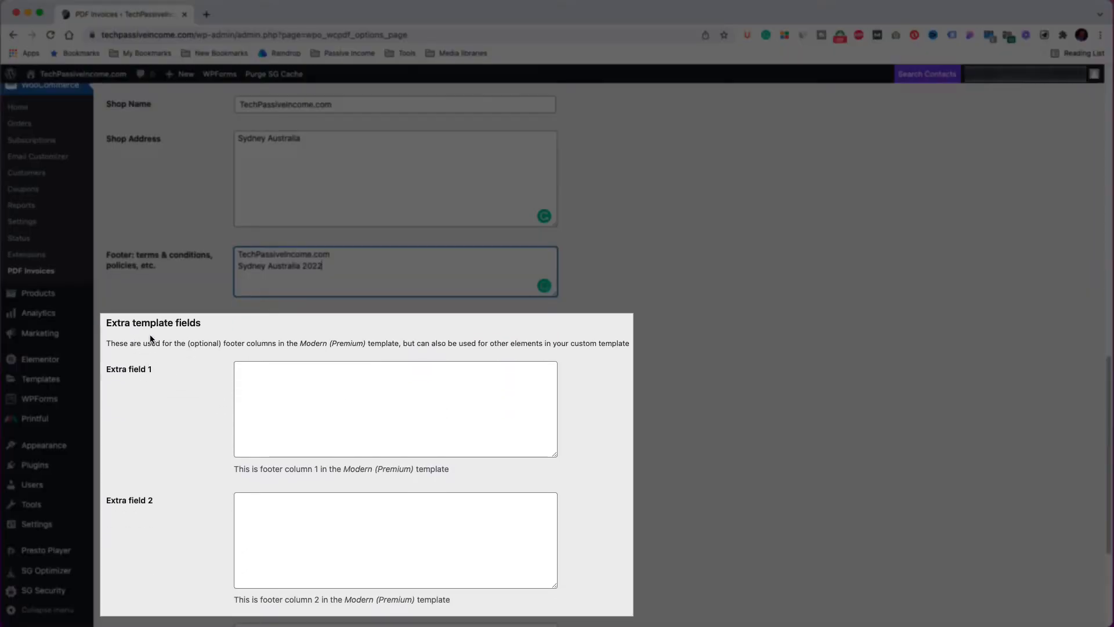
left_click(274, 401)
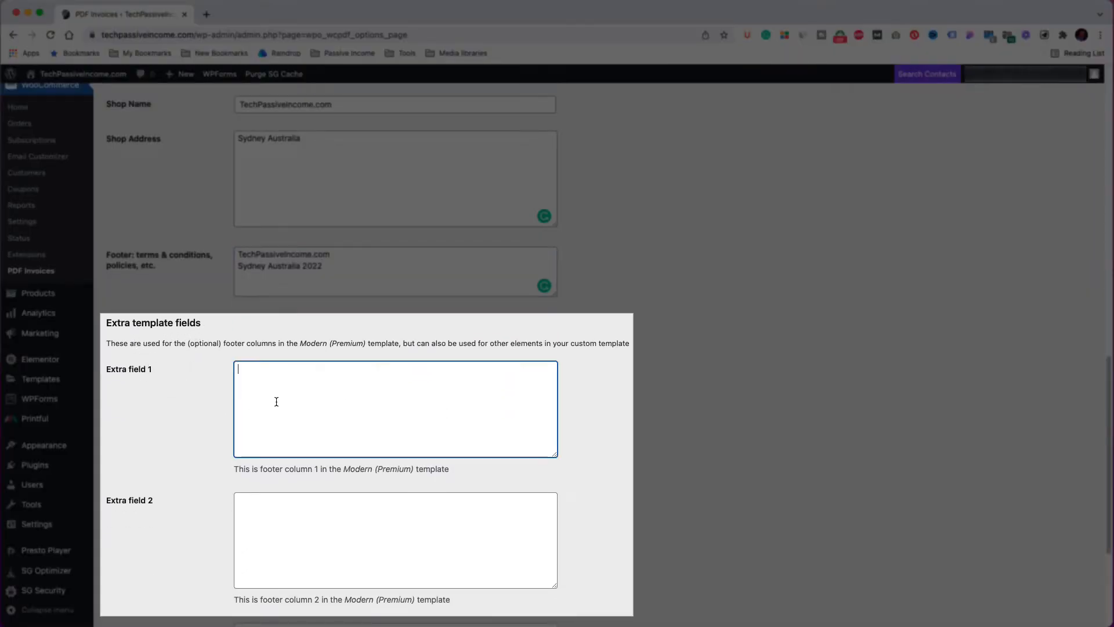
scroll(316, 503, "down", 7)
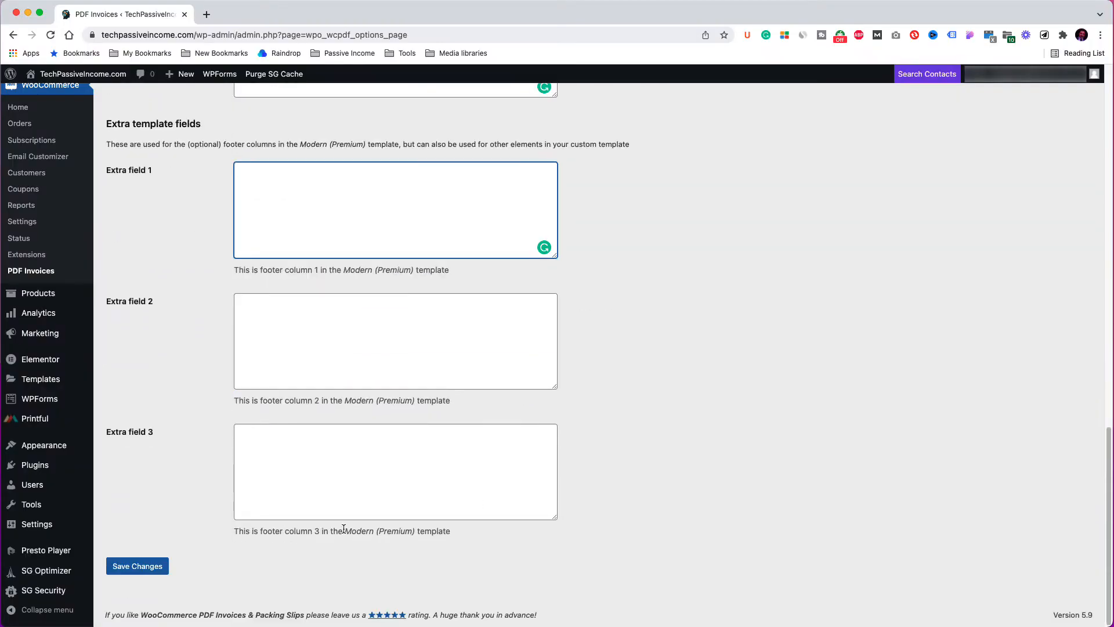
Save the general PDF invoice settings and open the invoice document settings at the email attachment options.
left_click(146, 565)
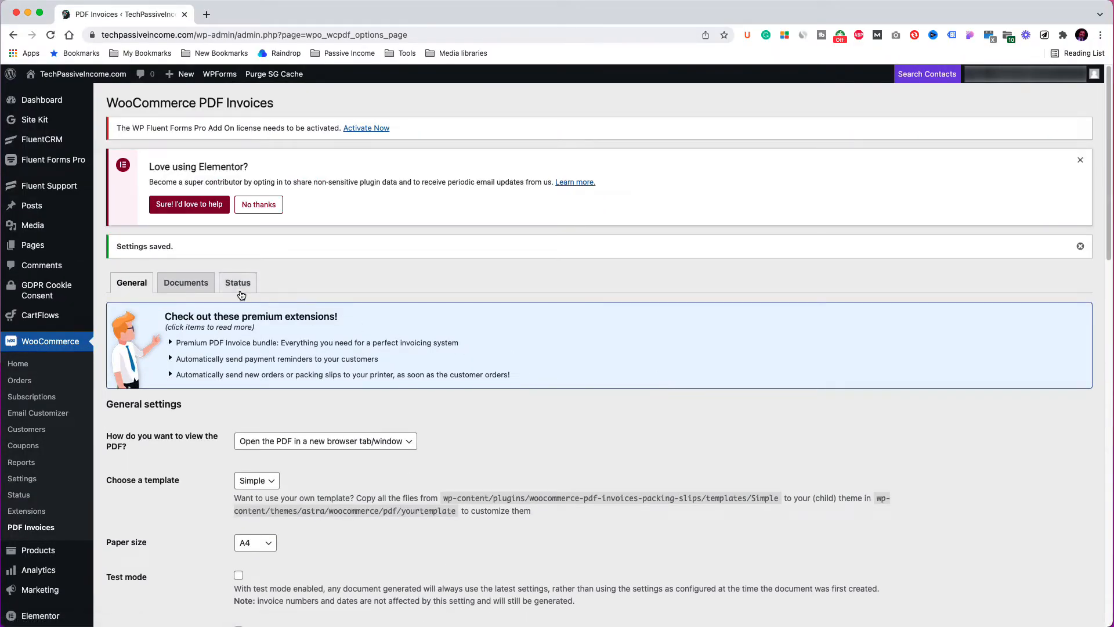
left_click(199, 286)
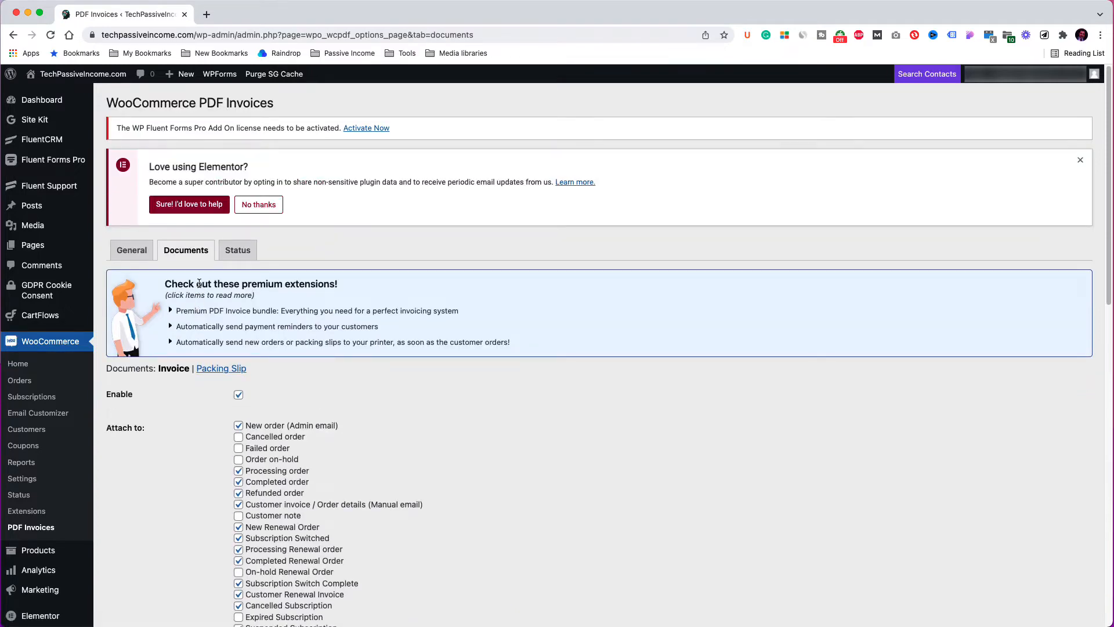
scroll(423, 324, "down", 5)
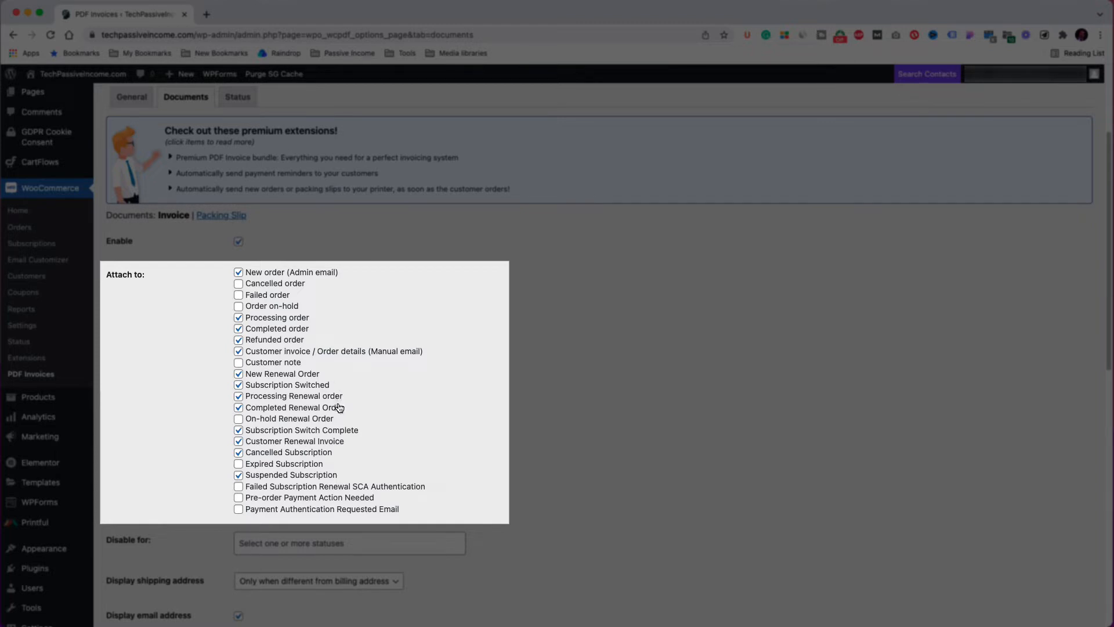
Add the Processing status to the invoice's Disable for setting, and remove it again.
scroll(340, 407, "down", 5)
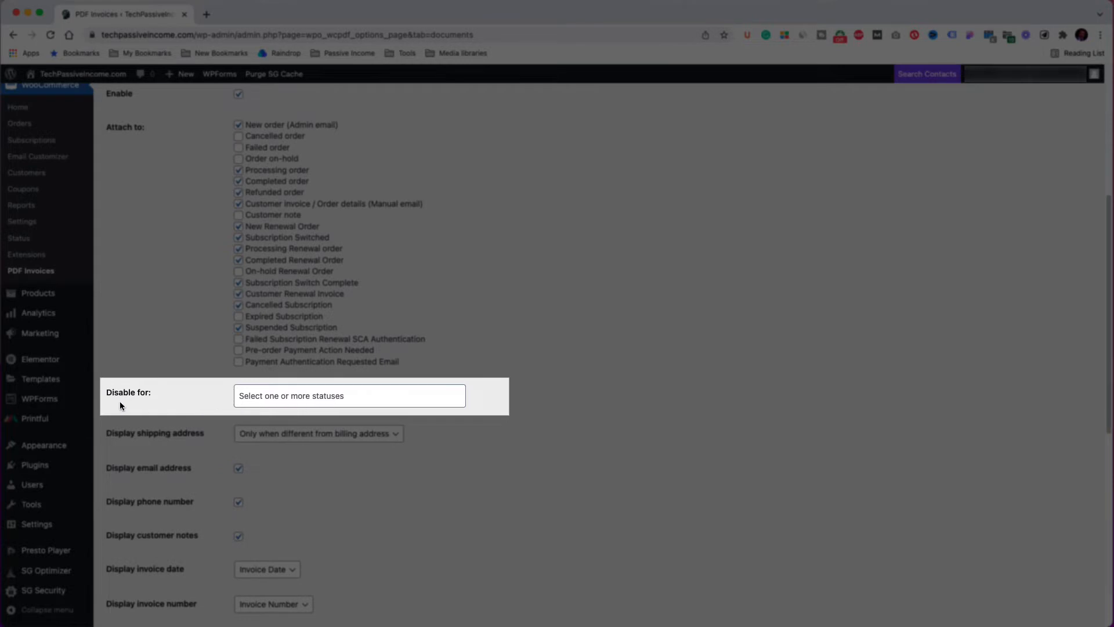
left_click(269, 394)
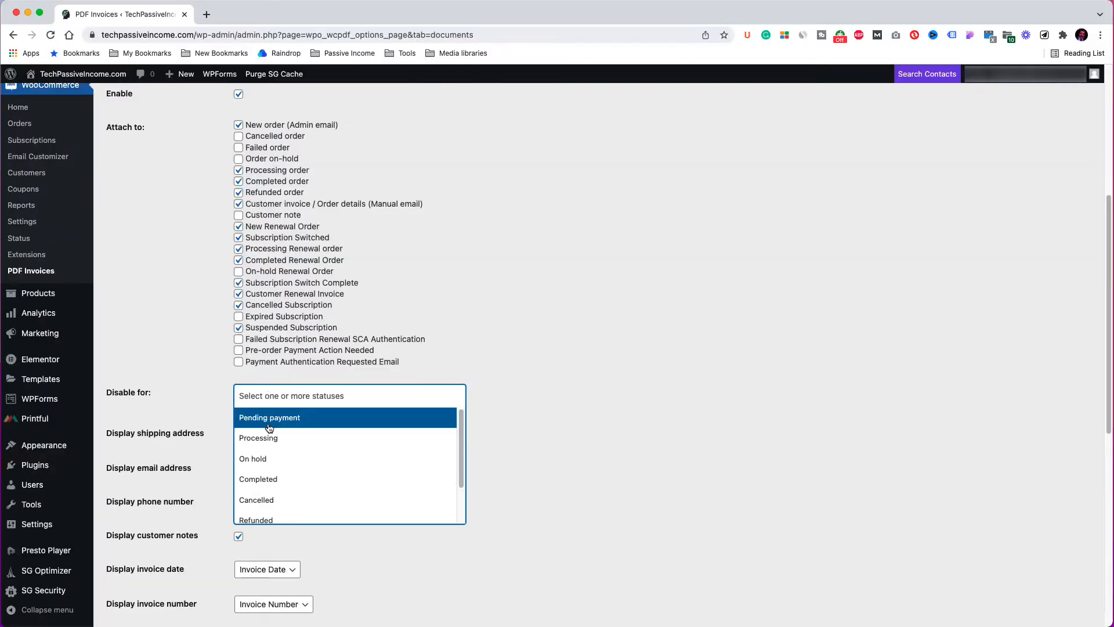
left_click(269, 438)
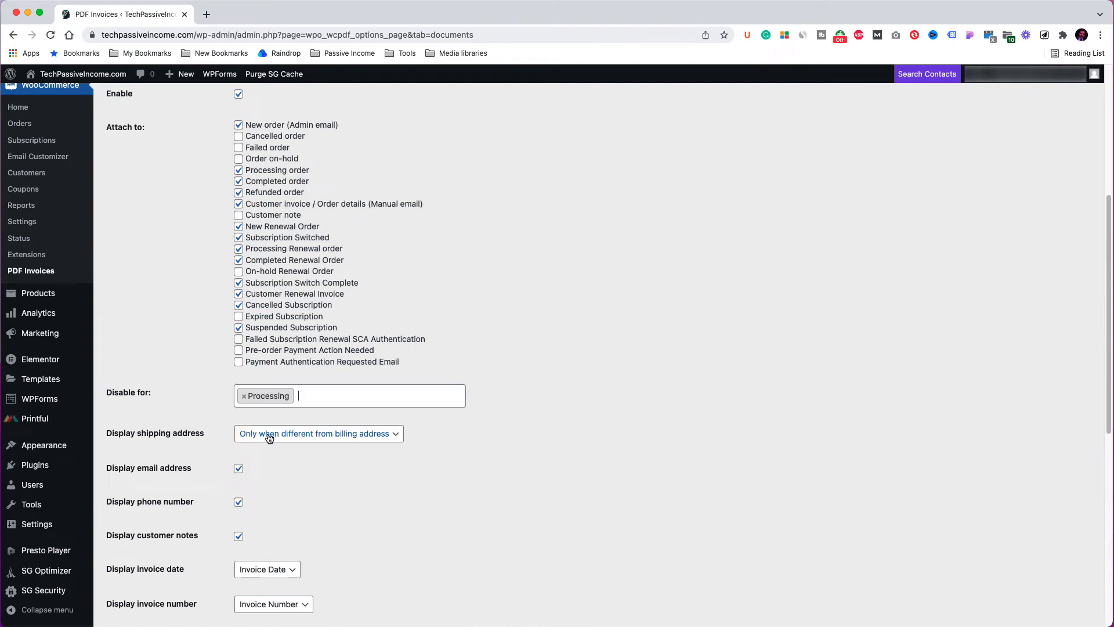
left_click(244, 397)
View the choices for displaying the shipping address on the invoice, keeping the current selection.
scroll(510, 431, "down", 2)
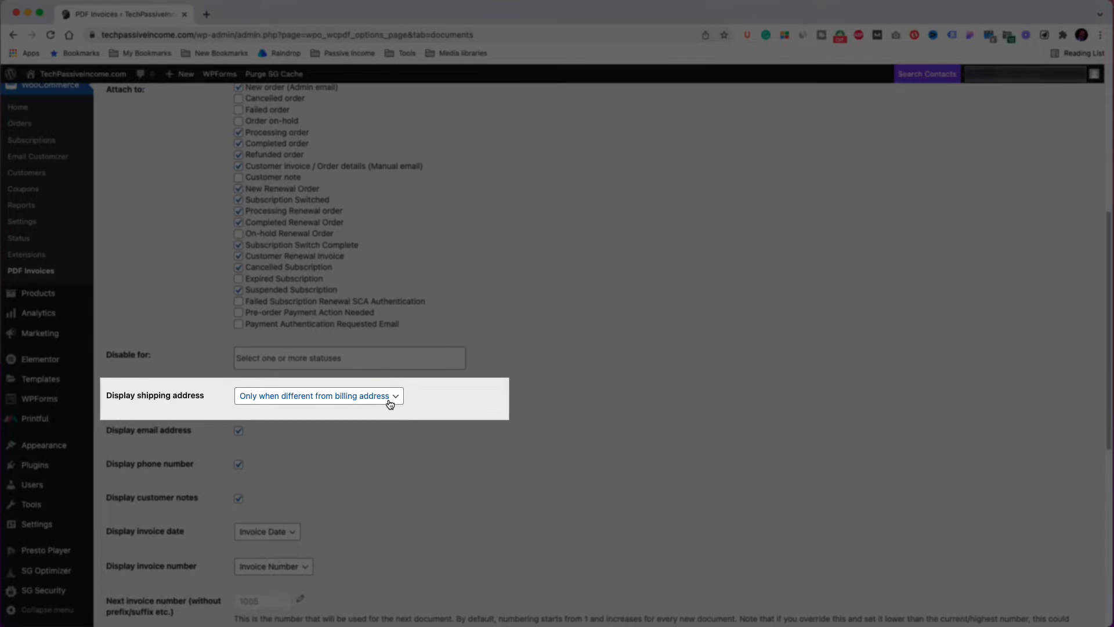
left_click(390, 404)
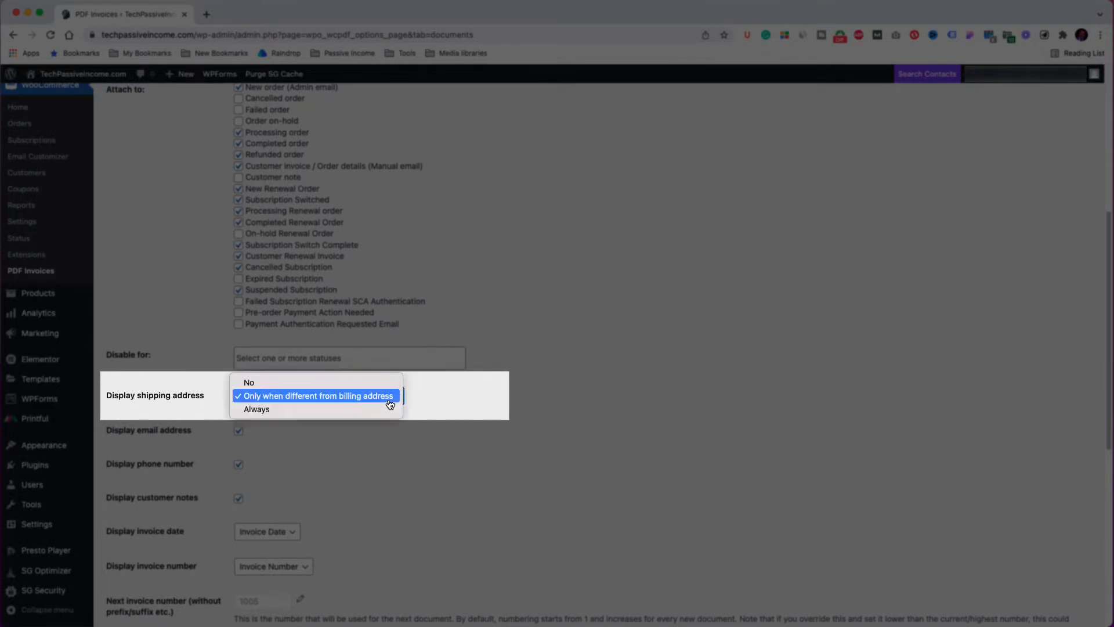
left_click(461, 406)
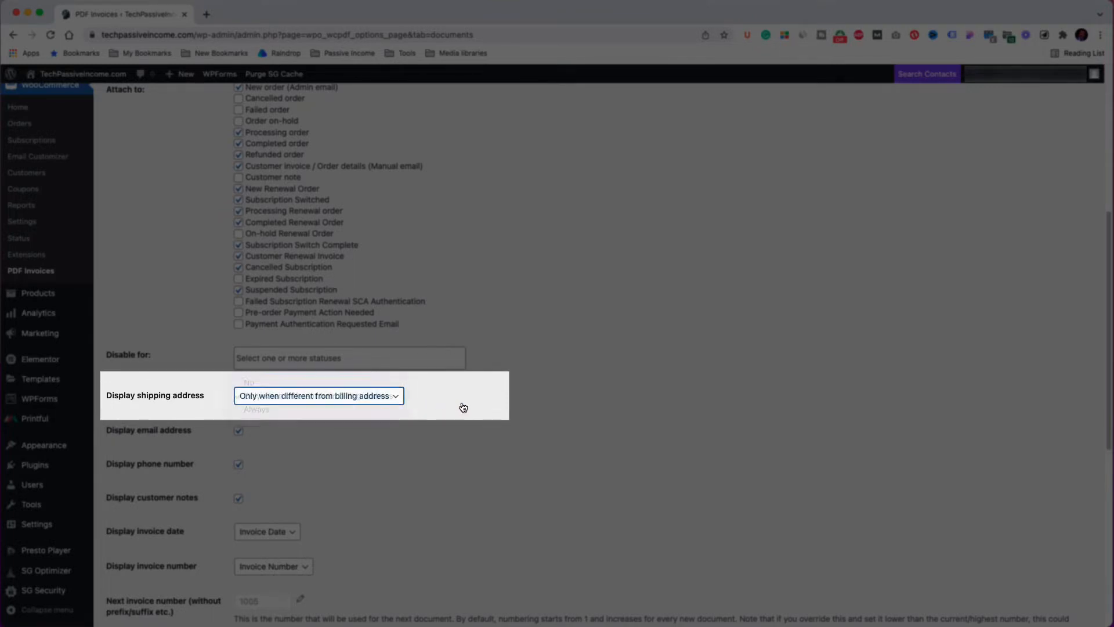
Review the invoice's contact detail and customer note options, and view the choices for displaying the invoice date and invoice number.
scroll(423, 433, "down", 1)
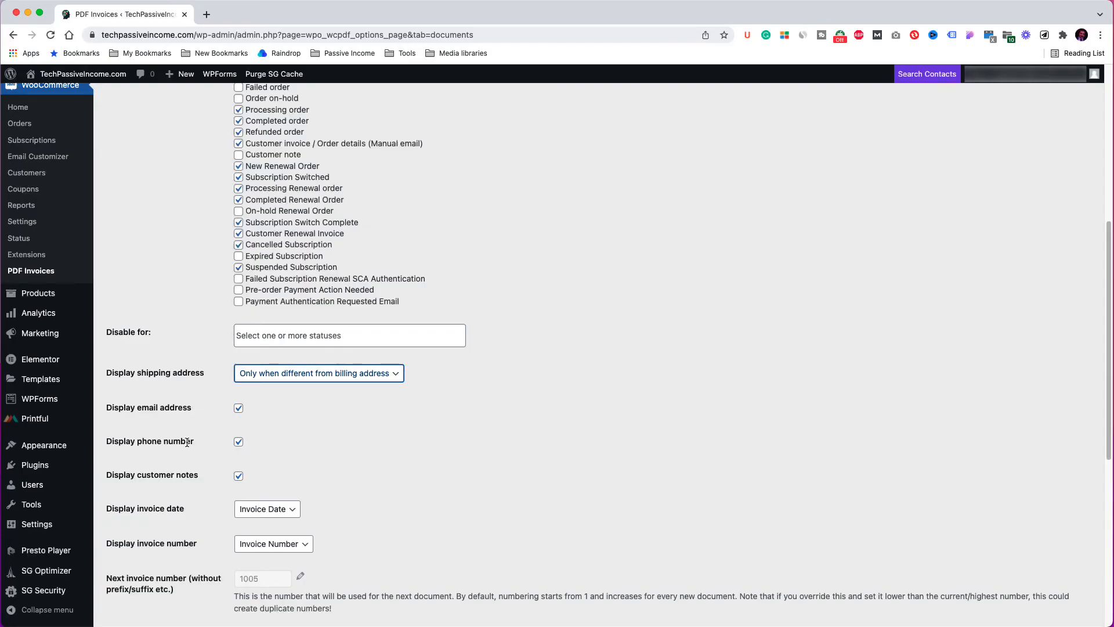
scroll(255, 441, "down", 2)
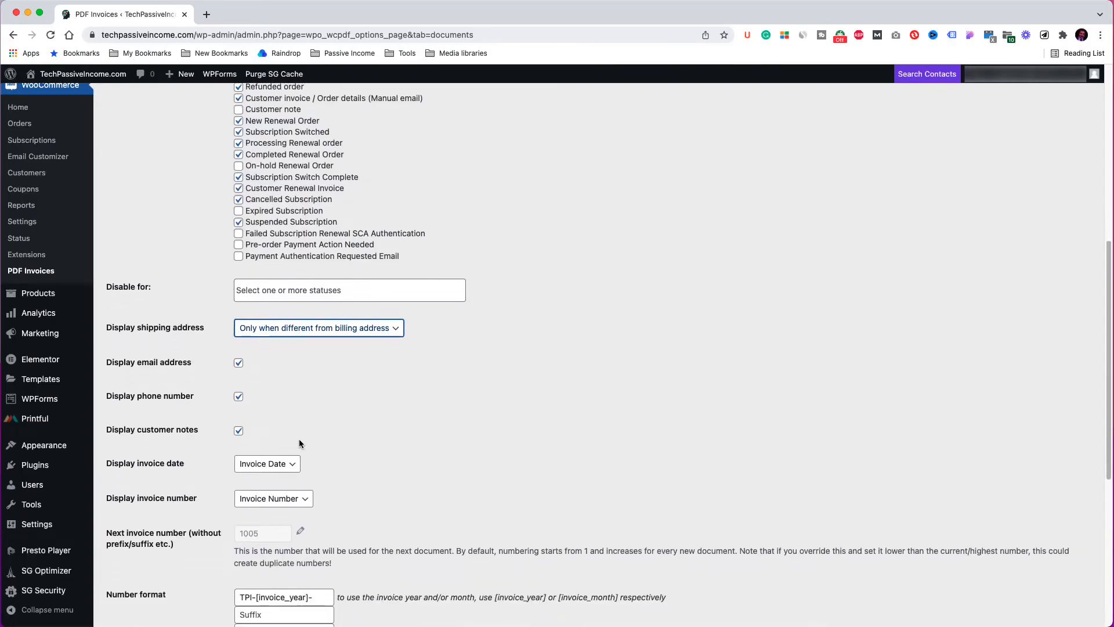
scroll(305, 440, "down", 2)
left_click(287, 420)
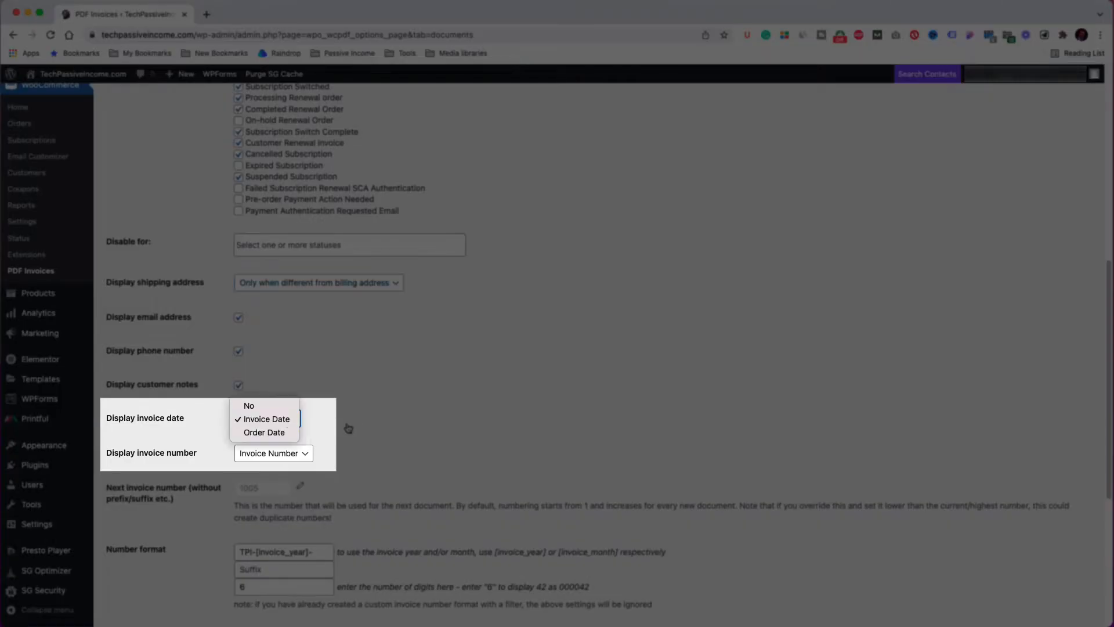
left_click(350, 425)
scroll(350, 426, "down", 2)
scroll(350, 426, "down", 1)
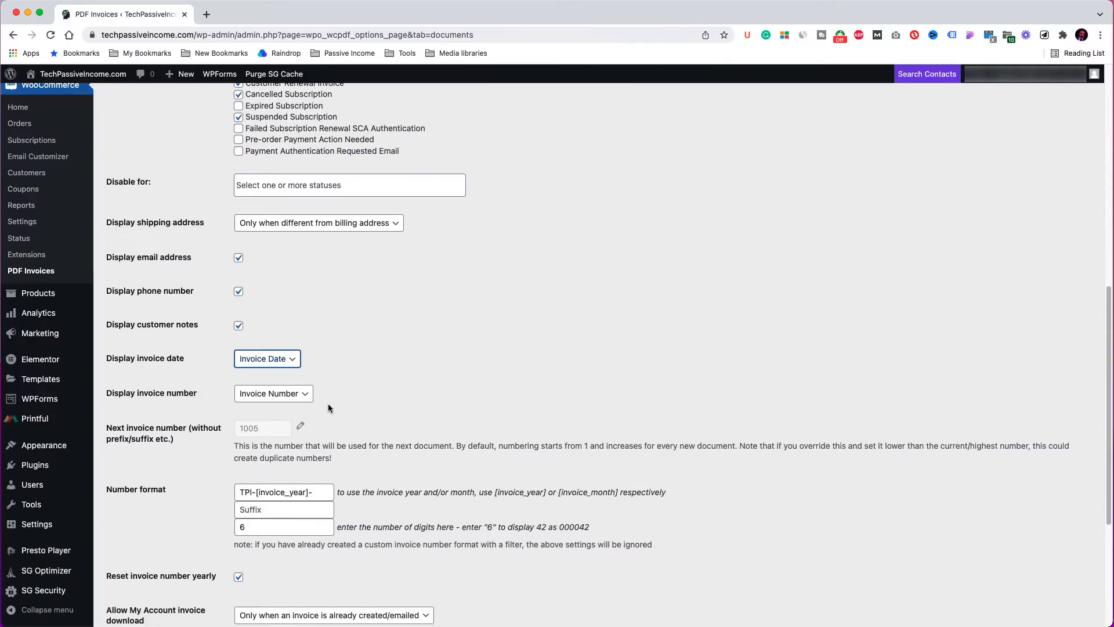
left_click(303, 396)
left_click(351, 400)
scroll(351, 400, "down", 2)
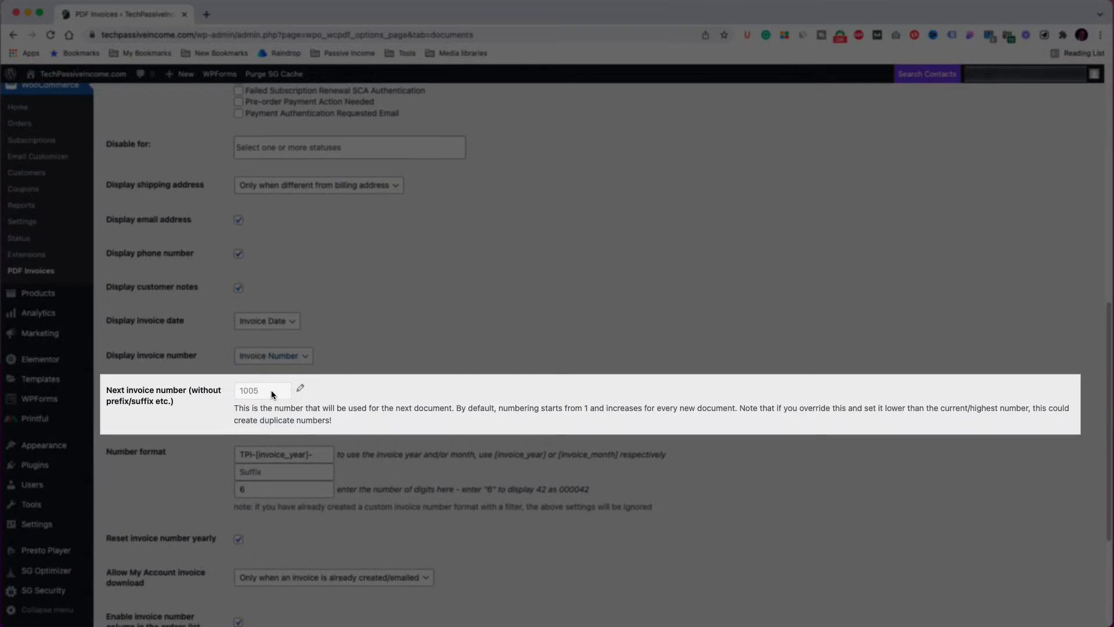
Examine the Next invoice number setting and its editing option.
left_click(300, 388)
left_click(261, 392)
left_click(321, 393)
scroll(483, 381, "down", 3)
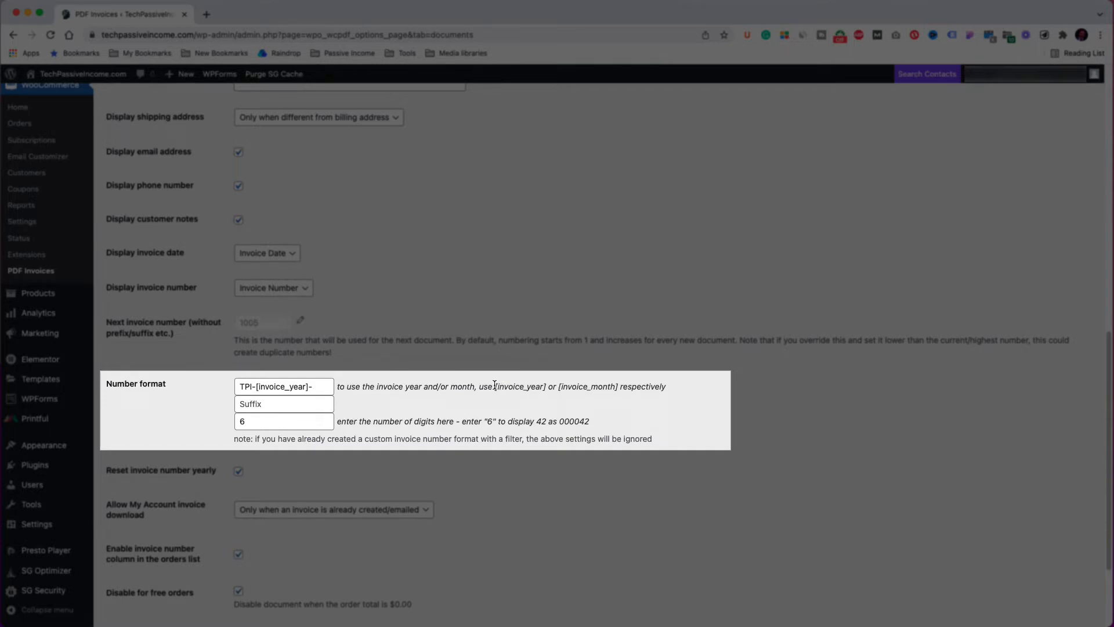
Examine the number format's prefix, its [invoice_year] and [invoice_month] placeholders, and the number of digits setting.
left_click_drag(495, 386, 547, 388)
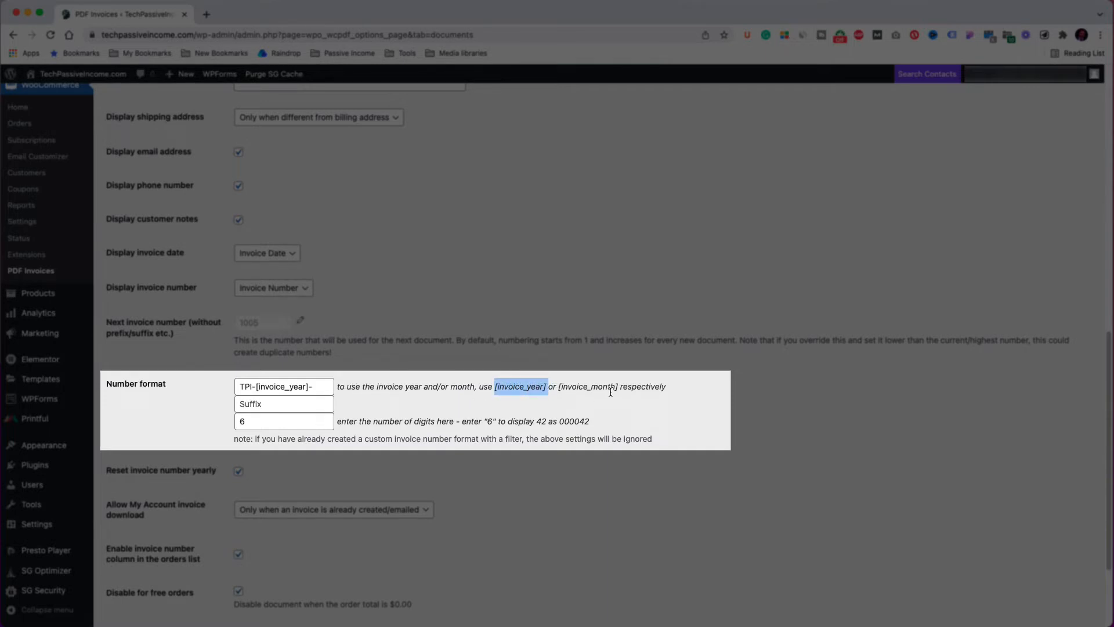
left_click_drag(620, 386, 556, 387)
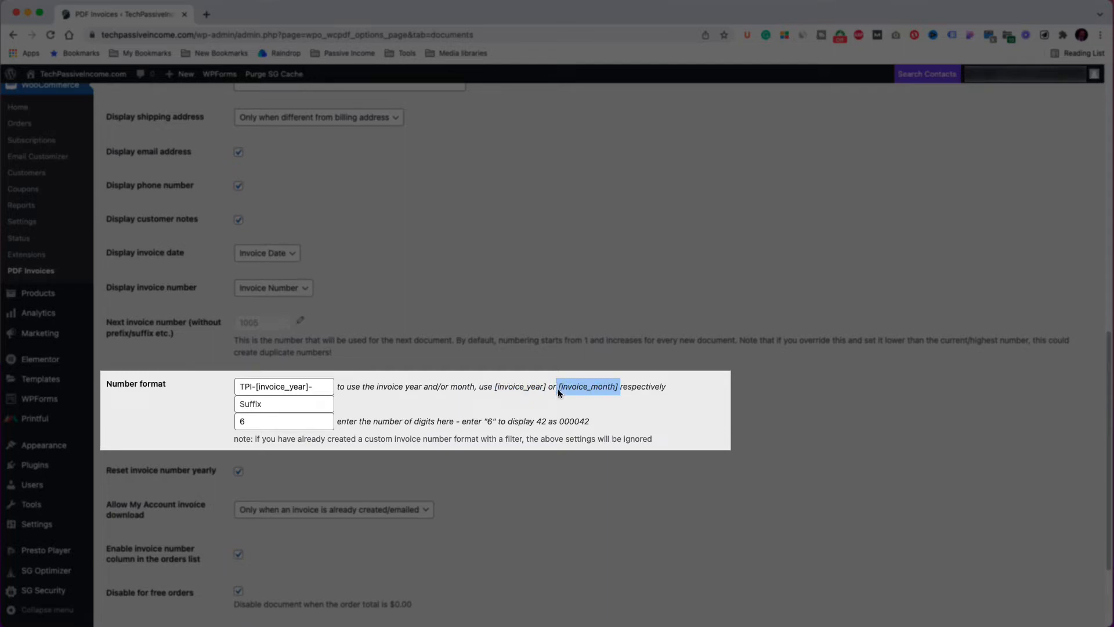
left_click(375, 417)
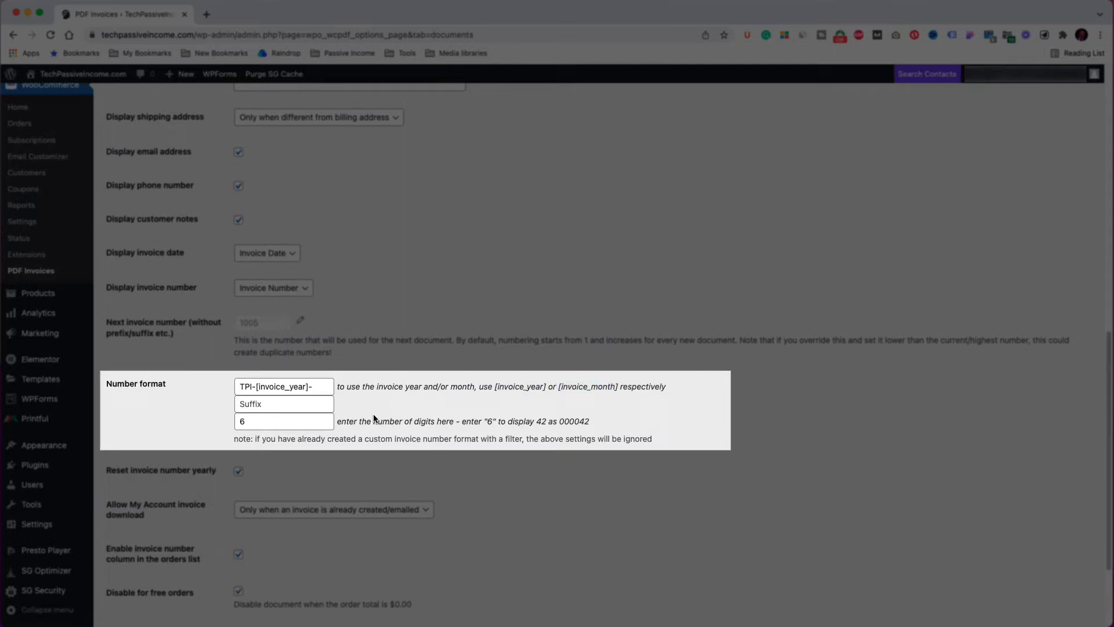
scroll(368, 418, "down", 1)
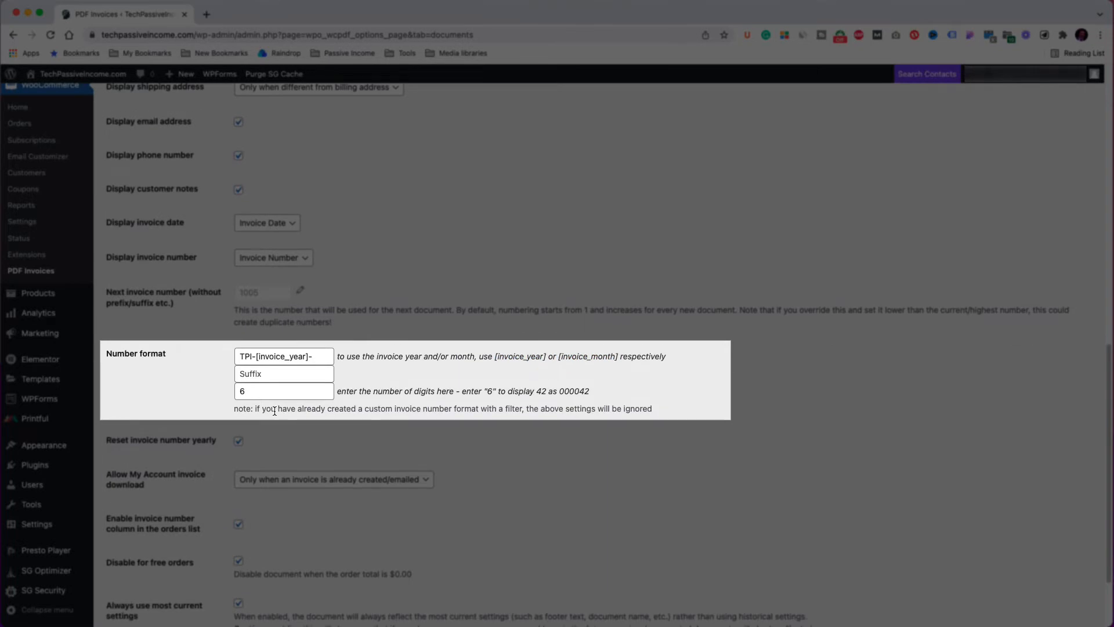
double_click(248, 392)
left_click(540, 403)
left_click_drag(582, 391, 560, 391)
left_click(491, 427)
Check the yearly invoice number reset option and view the choices for allowing invoice downloads from My Account.
scroll(488, 420, "down", 1)
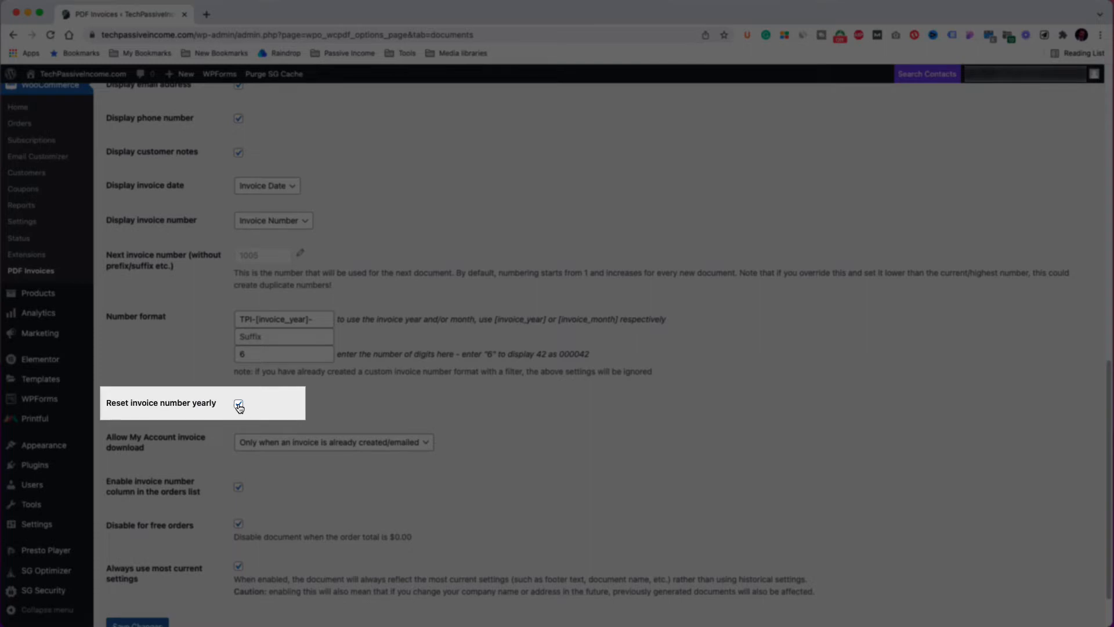
scroll(377, 424, "down", 1)
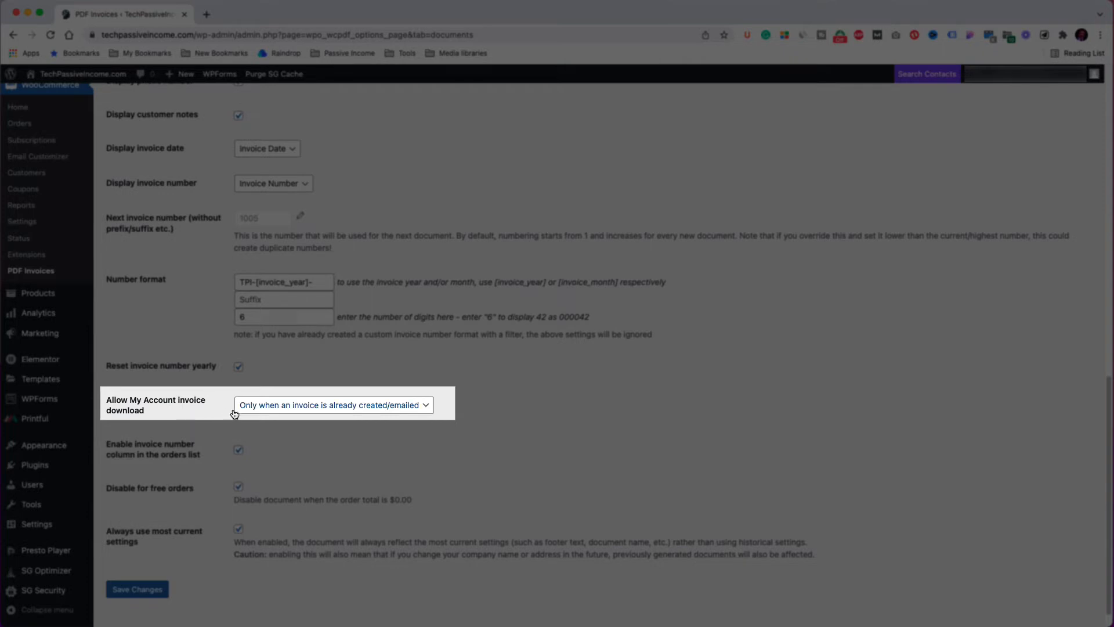
left_click(355, 412)
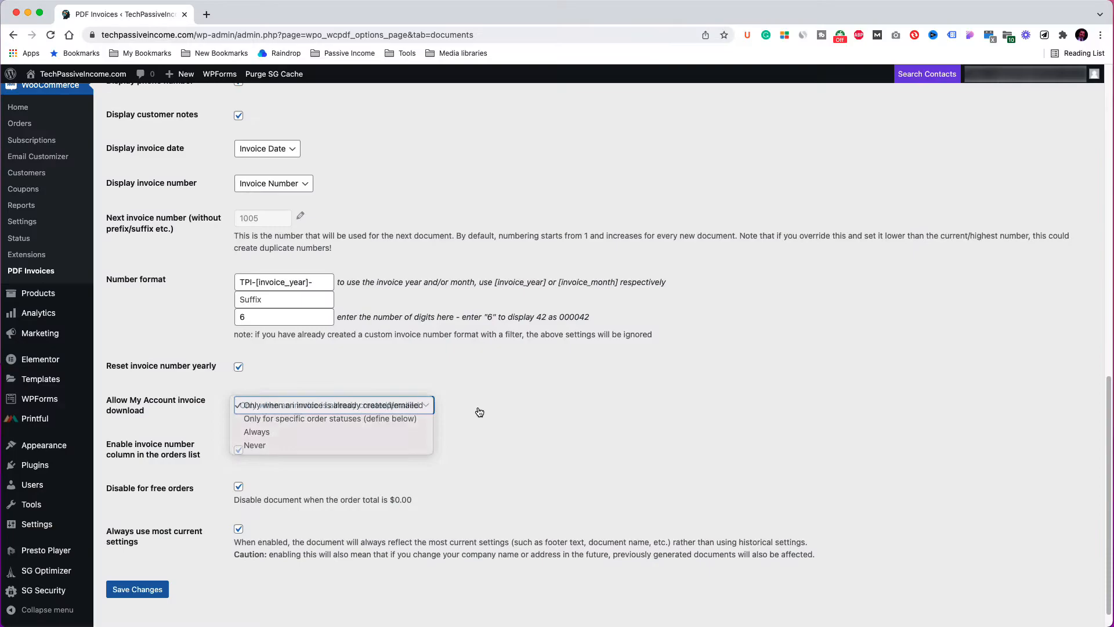
left_click(479, 408)
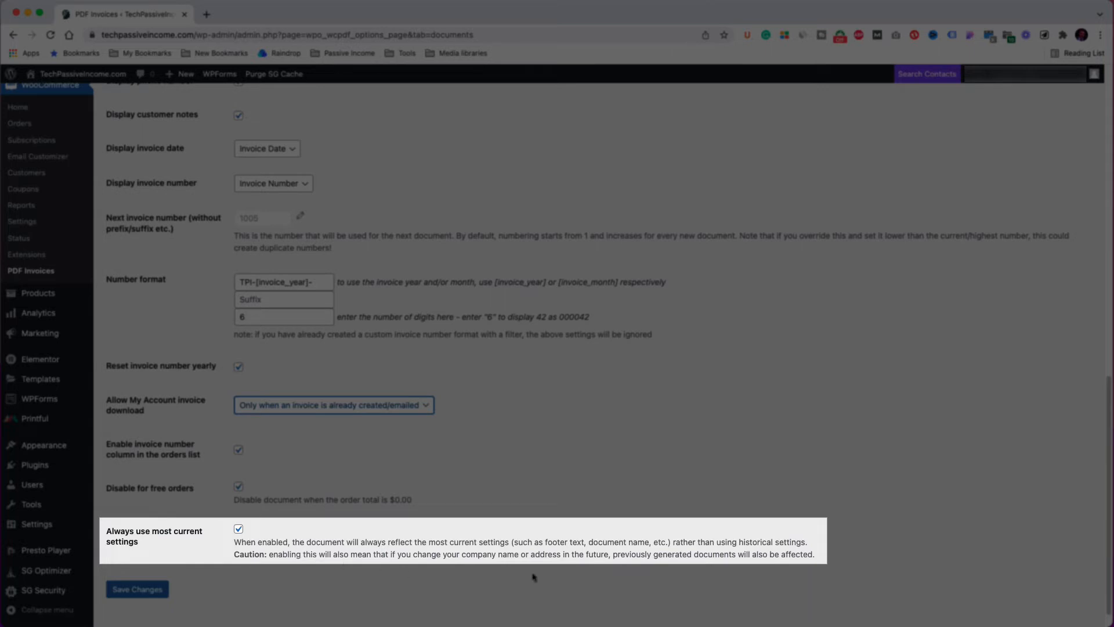
Turn off Always use most current settings for the invoice and save the invoice document settings.
left_click_drag(821, 560, 235, 546)
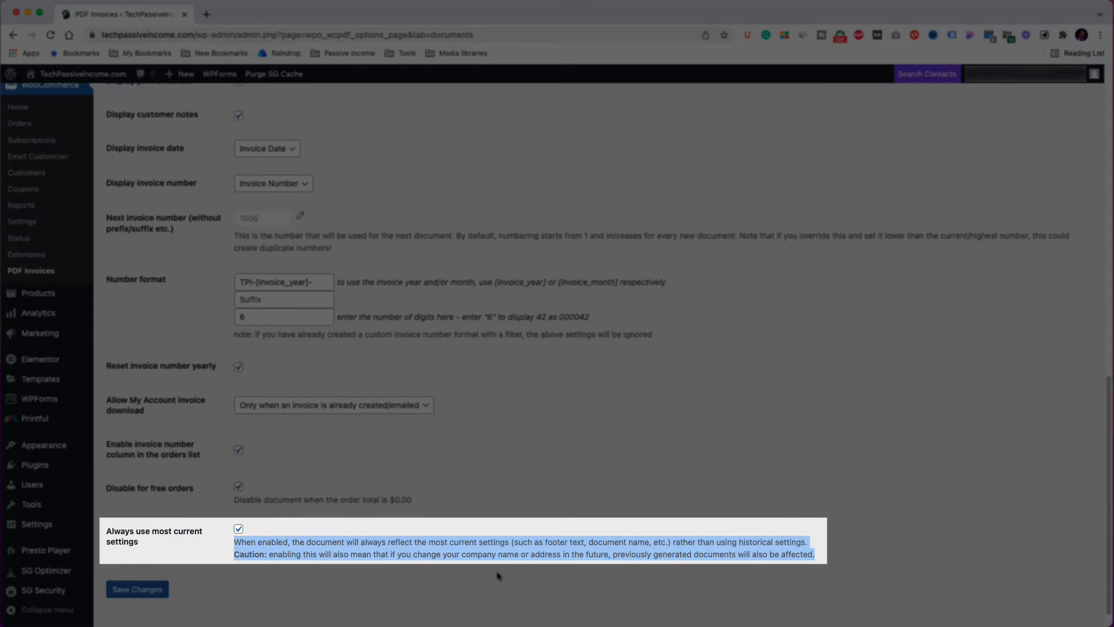
left_click(472, 573)
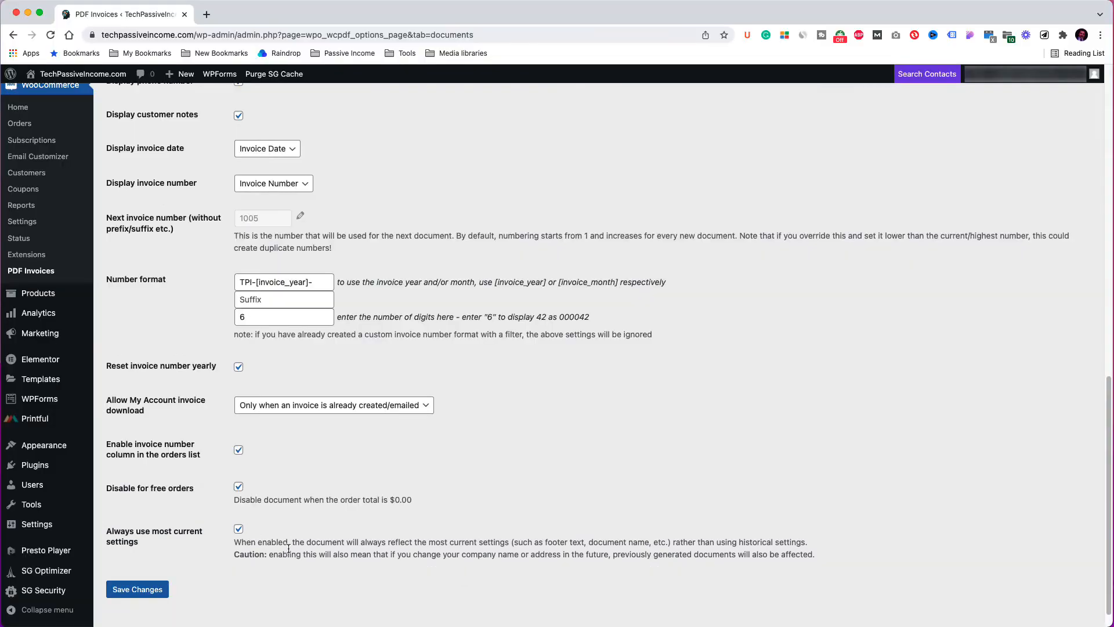
left_click(239, 529)
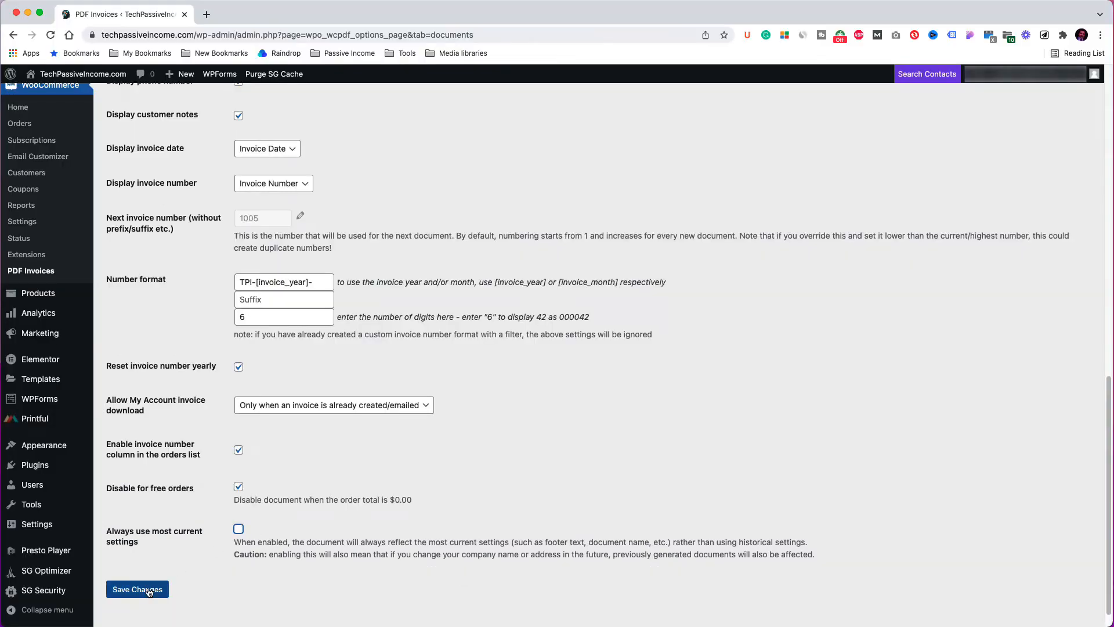
left_click(150, 592)
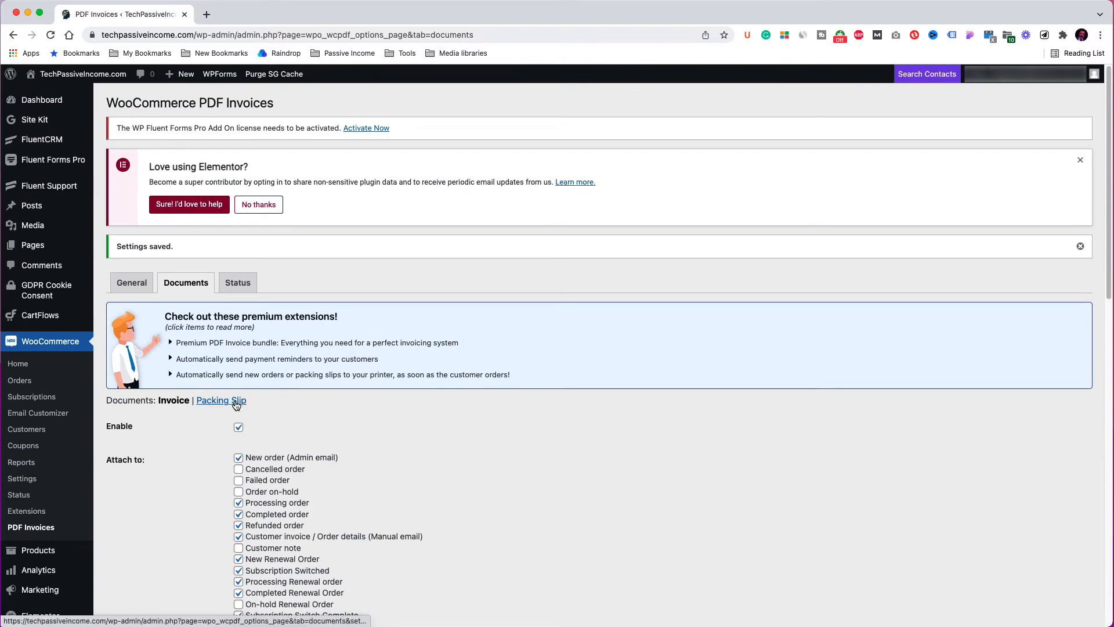
Set the packing slip's billing address to display Only when different from shipping address, and save the packing slip settings.
left_click(236, 401)
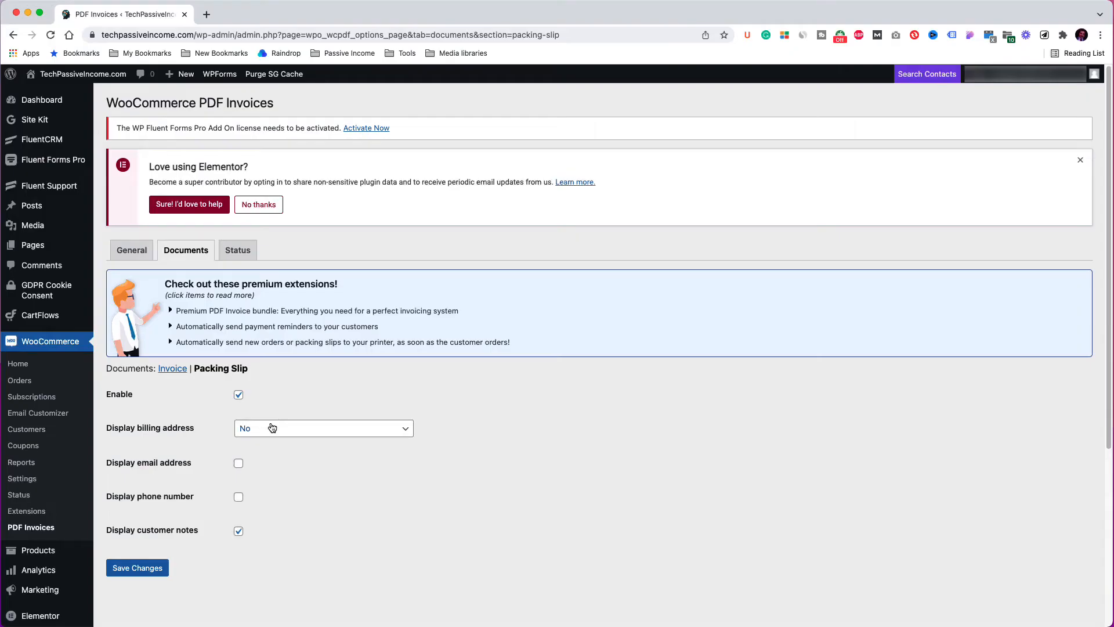
left_click(273, 428)
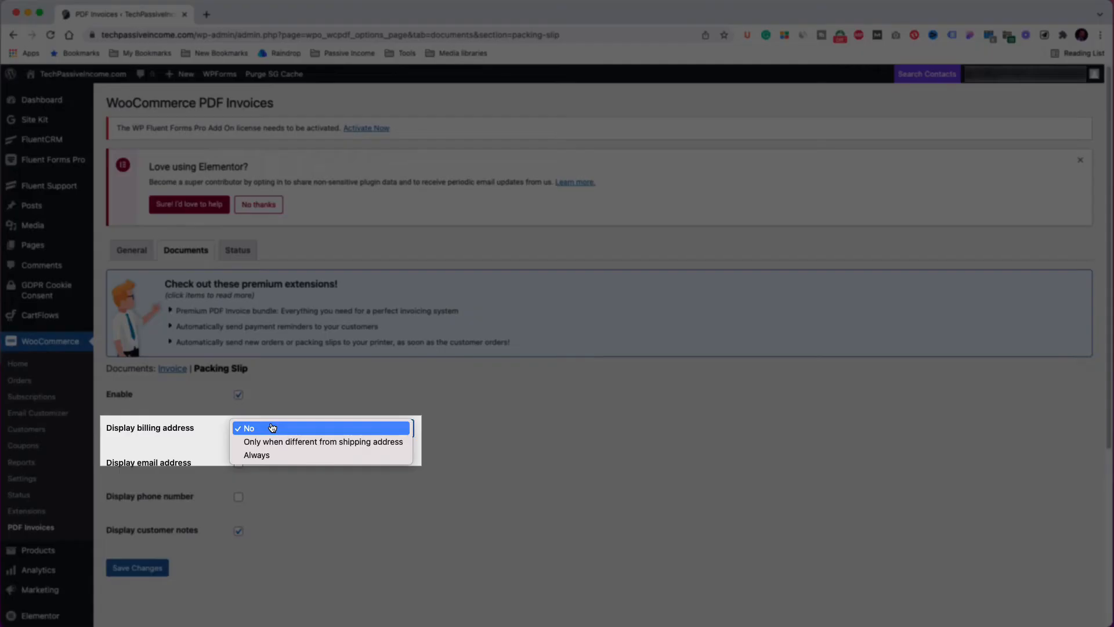
left_click(274, 442)
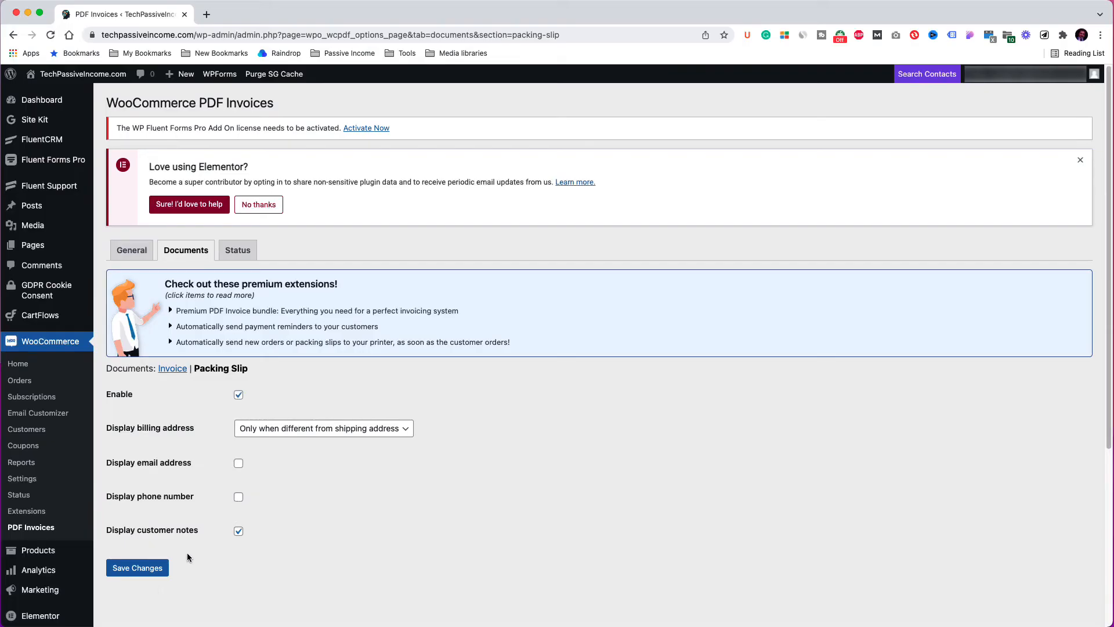
left_click(160, 569)
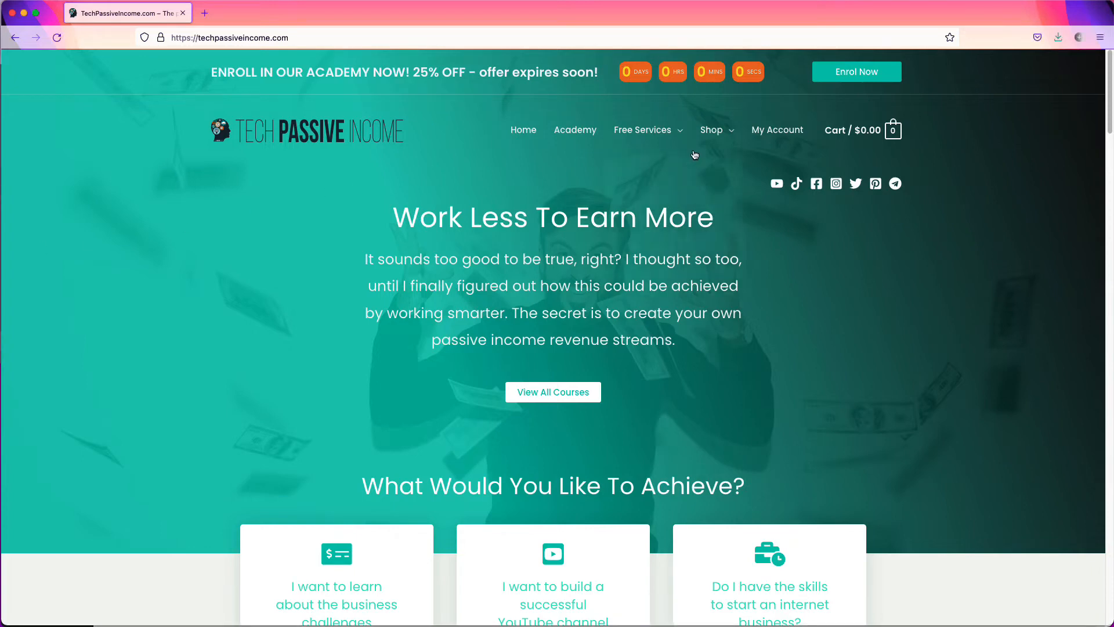
On the storefront, add One on one consultancy – 1 hour from the Services category to the cart and proceed to checkout.
mouse_move(711, 142)
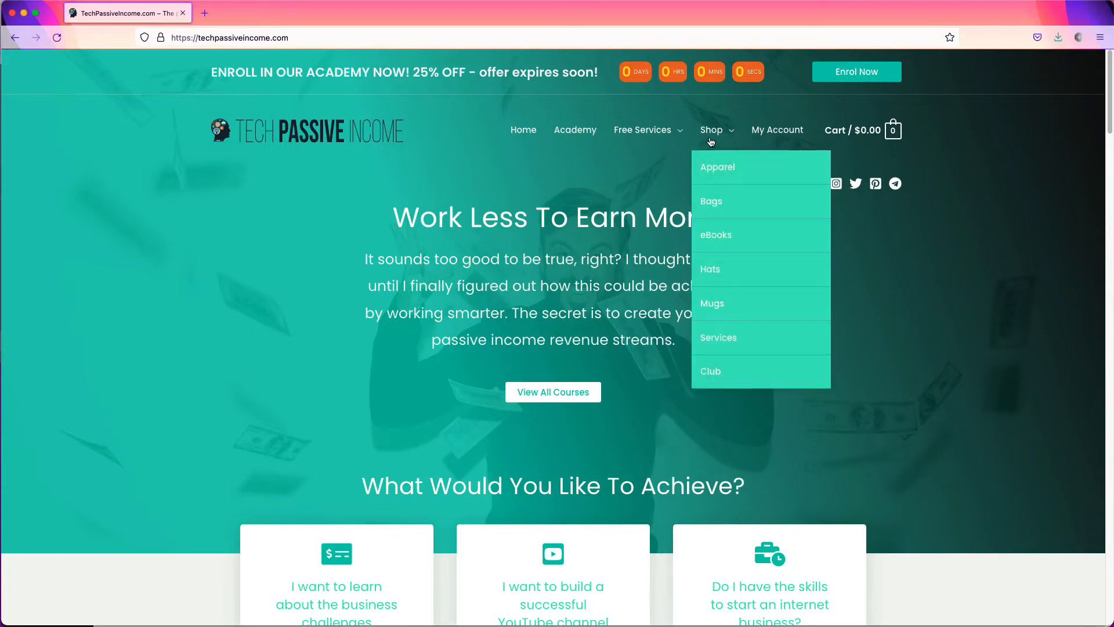
left_click(734, 337)
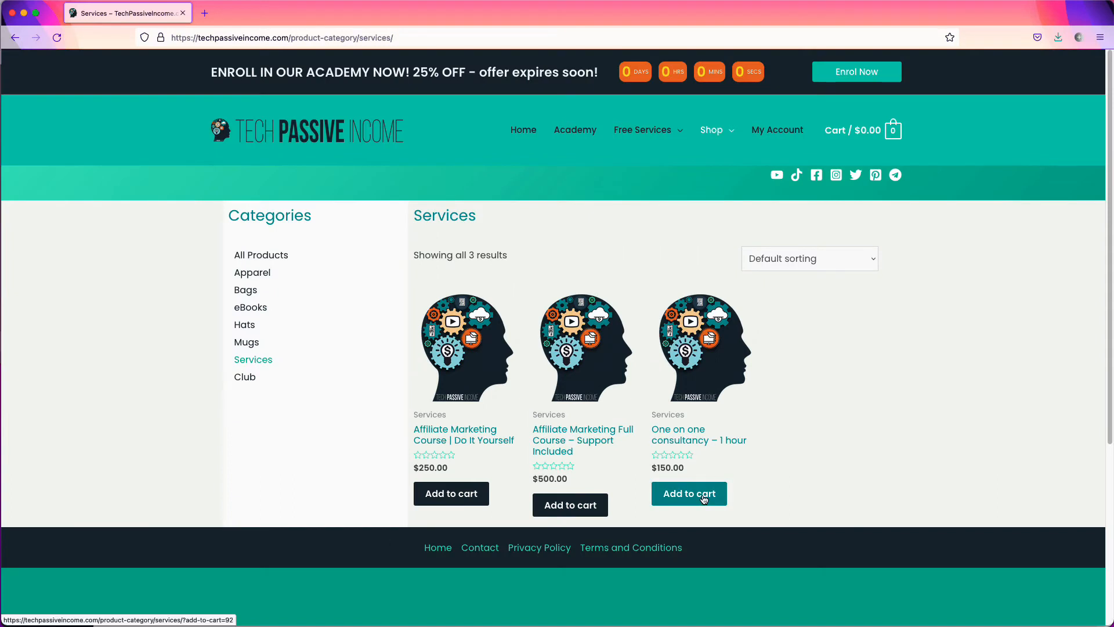
left_click(704, 499)
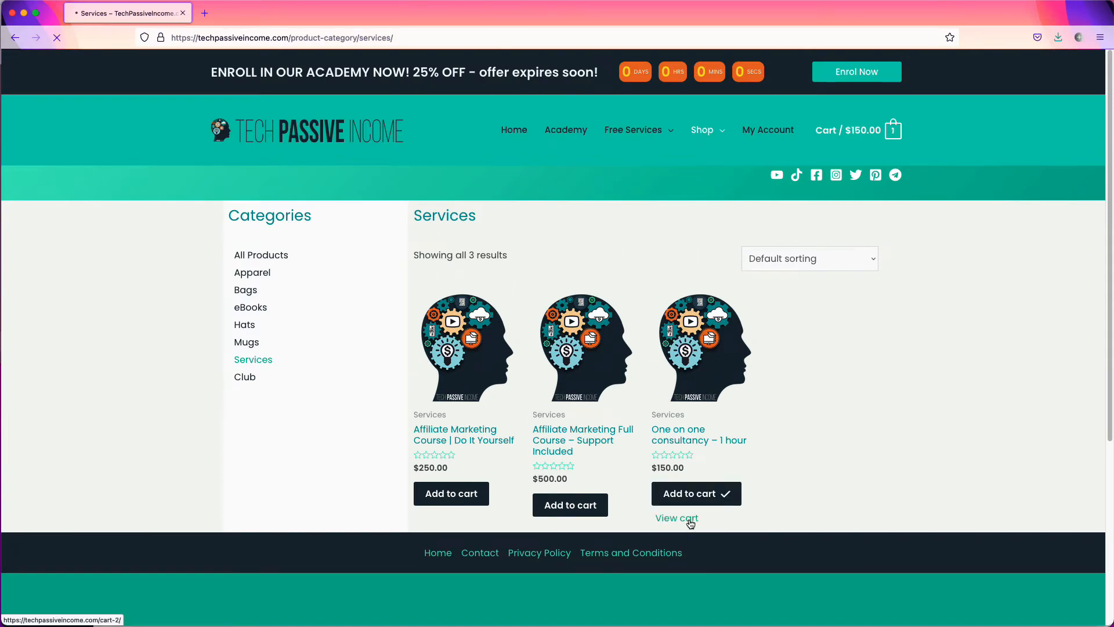
left_click(690, 524)
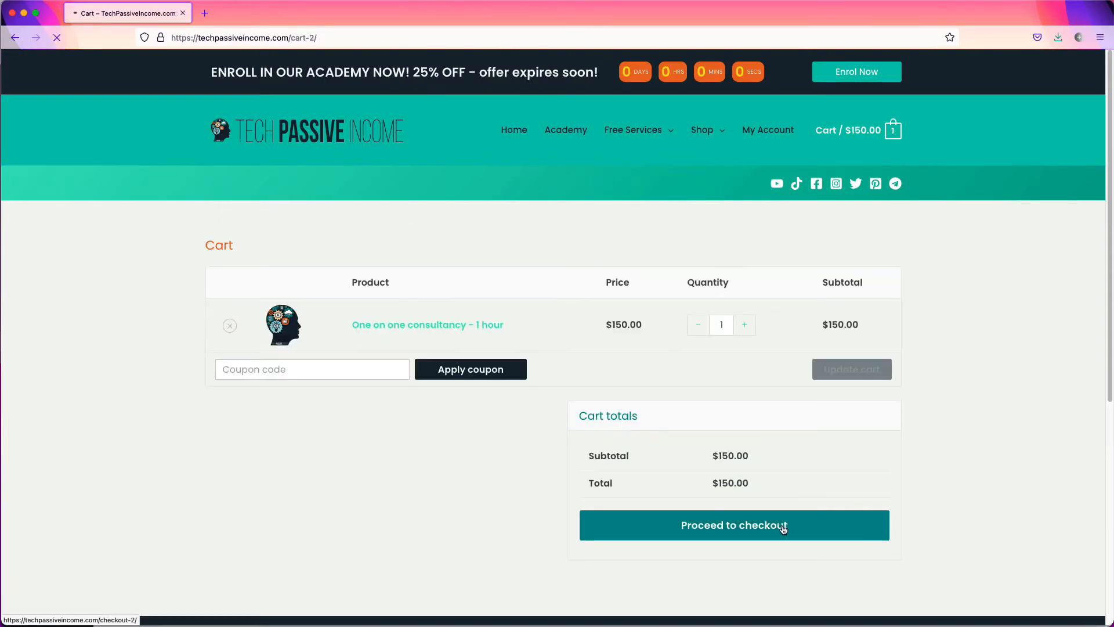
left_click(782, 527)
Enter the order note "Here are my notes", agree to the terms and conditions, and place the order.
scroll(976, 416, "down", 2)
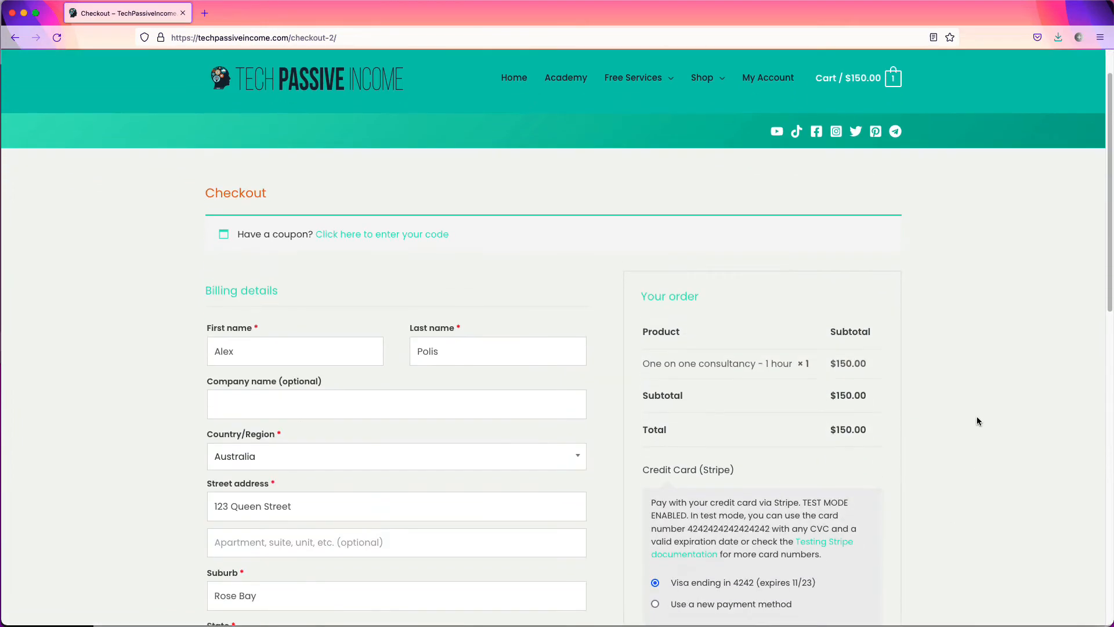
scroll(977, 421, "down", 6)
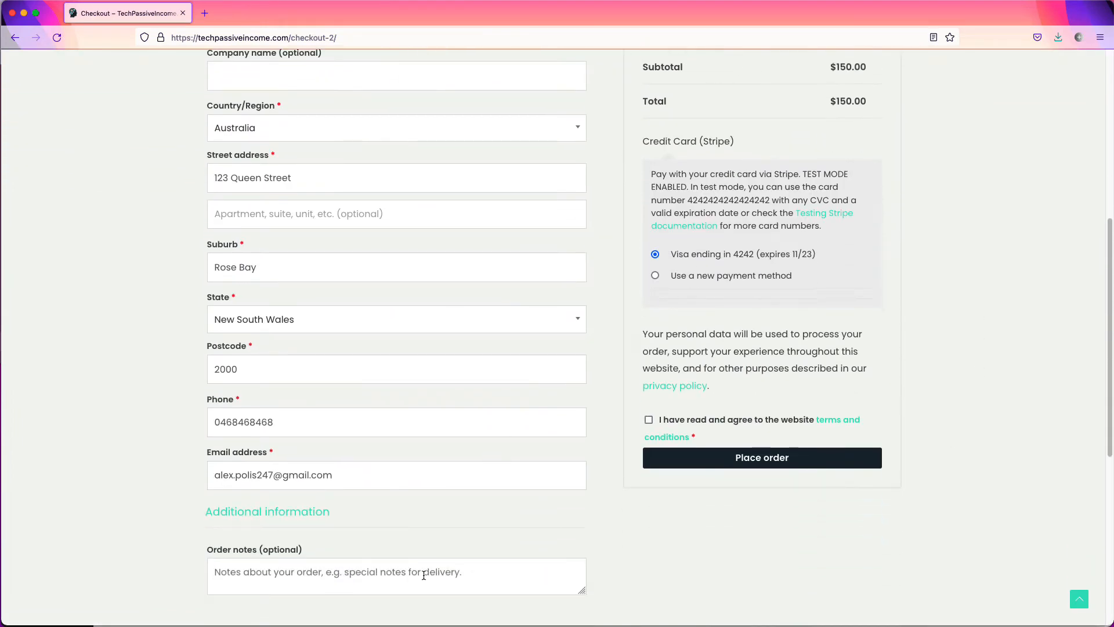
type("Here are my notes")
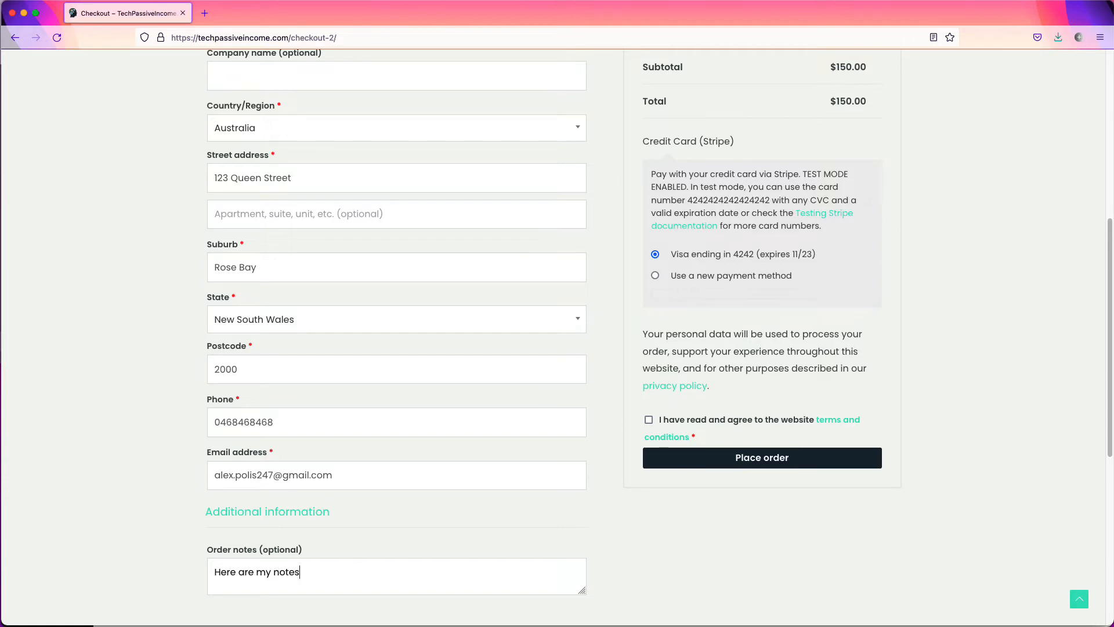
left_click(648, 420)
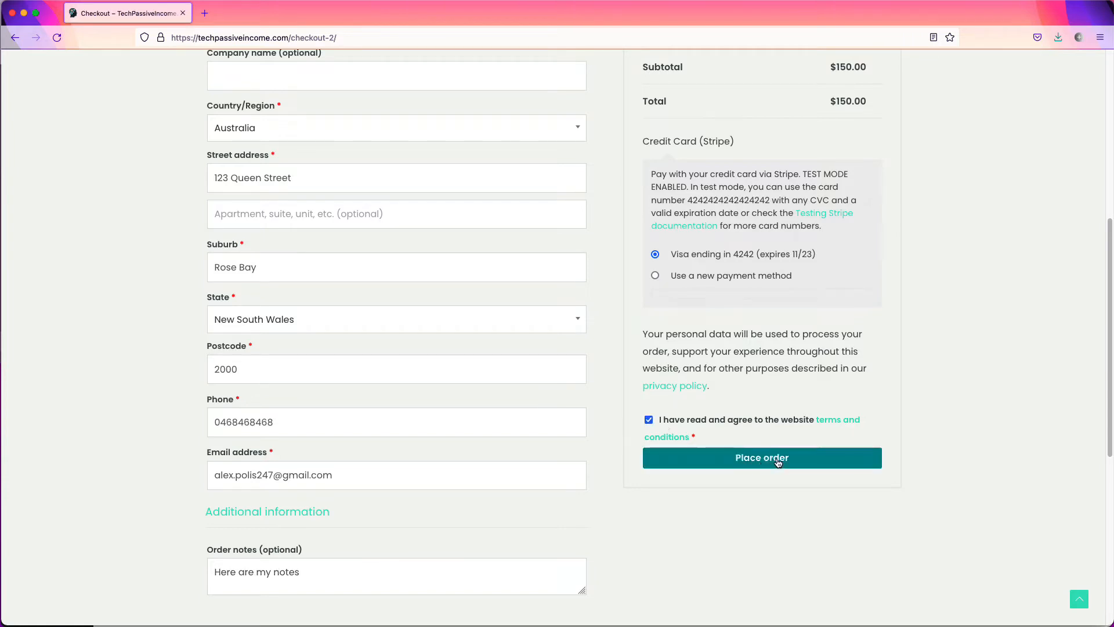
left_click(778, 461)
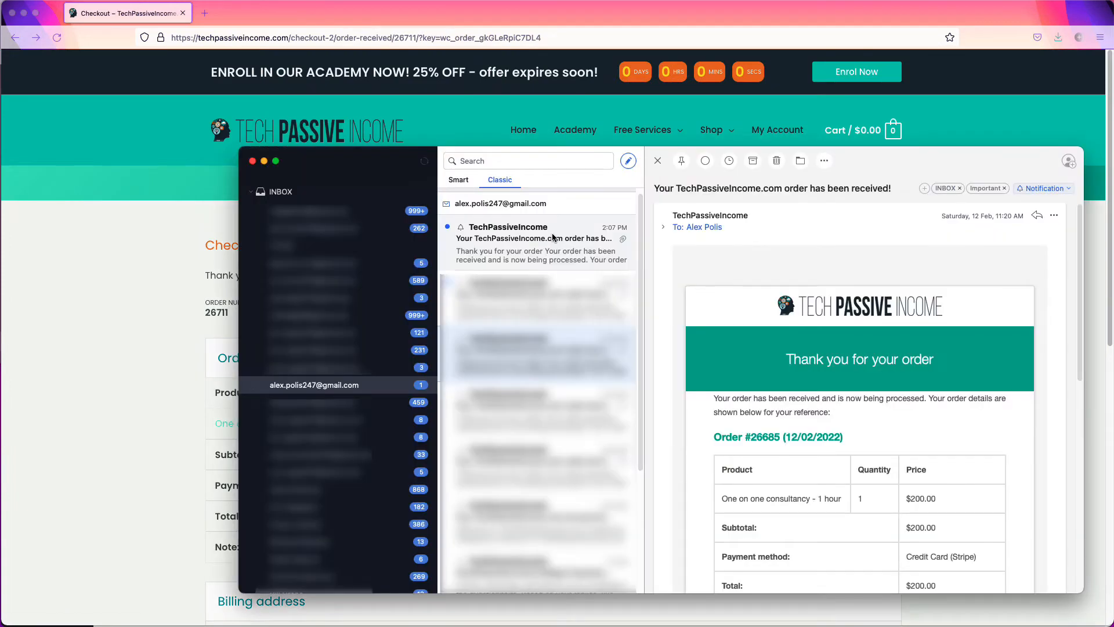
In the mail app, open the new order confirmation email and view its attached PDF invoice.
left_click(552, 238)
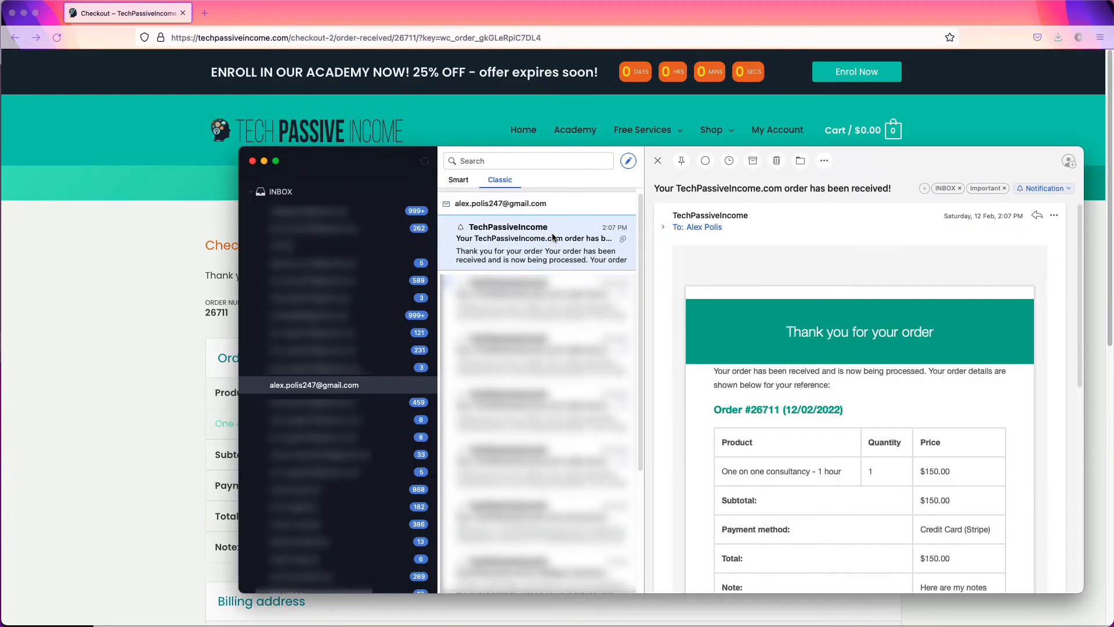
scroll(860, 292, "down", 10)
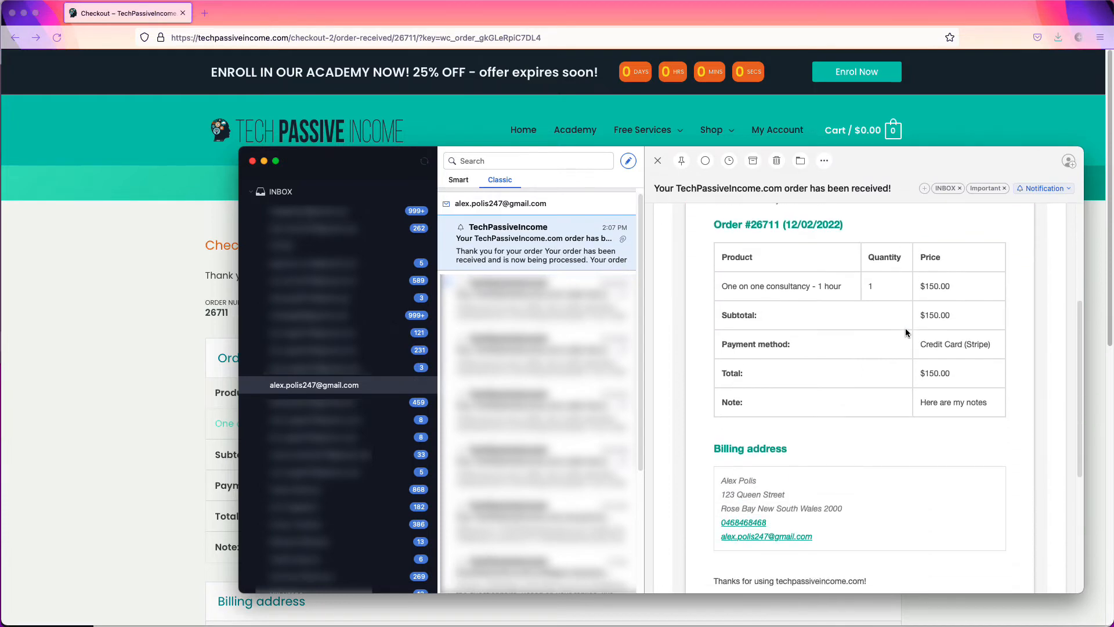
double_click(748, 501)
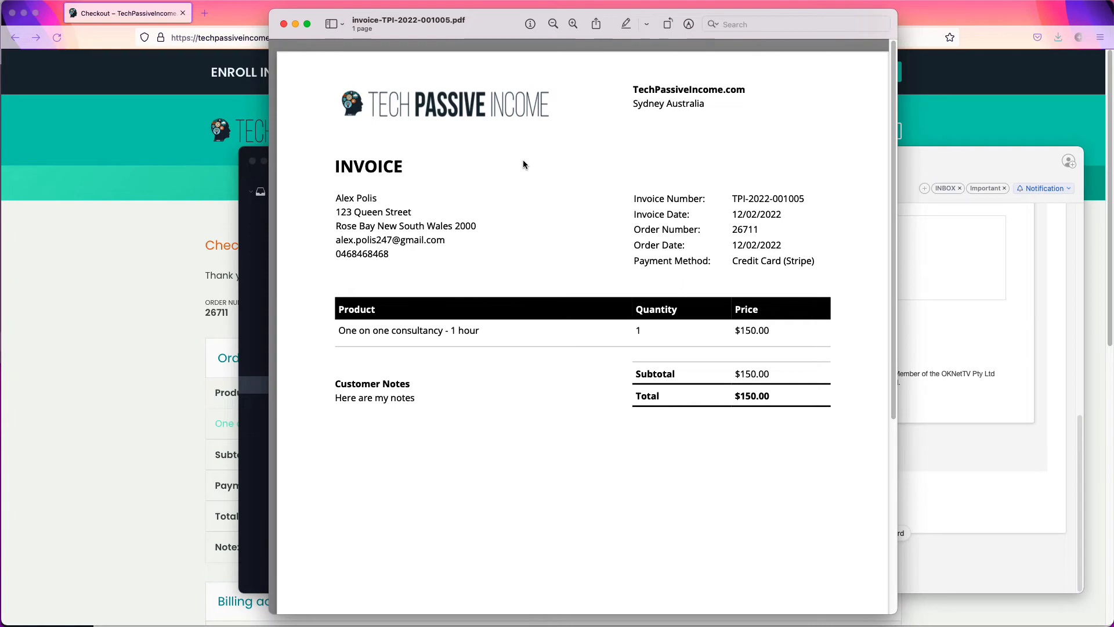
scroll(524, 164, "down", 4)
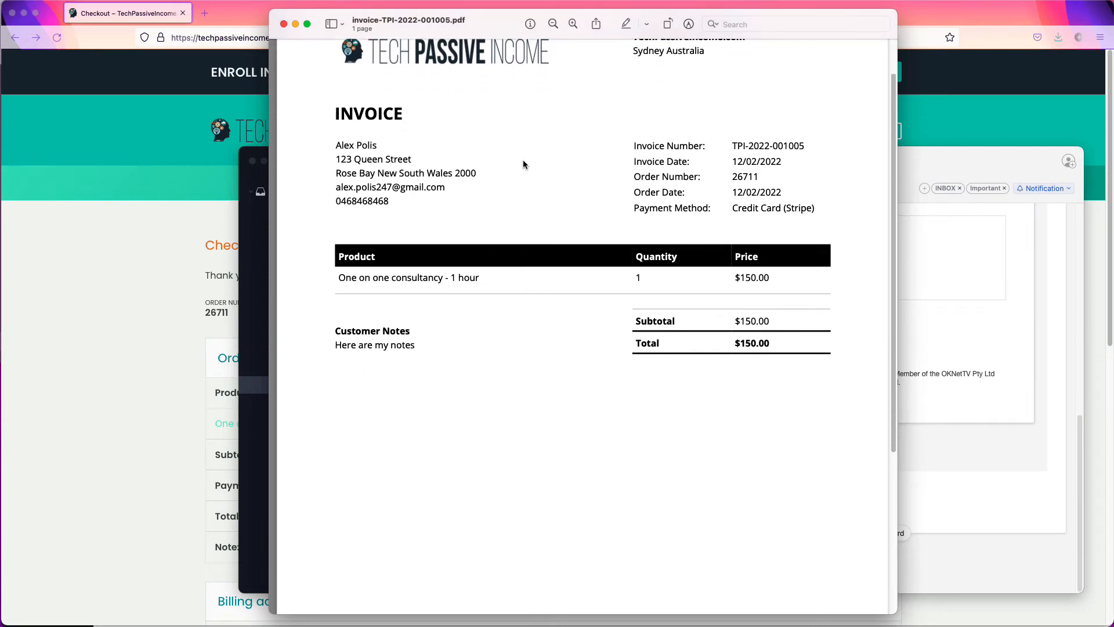
Read through the attached PDF invoice for the test order, and close both the invoice and the mail window.
scroll(524, 164, "down", 3)
scroll(523, 164, "up", 5)
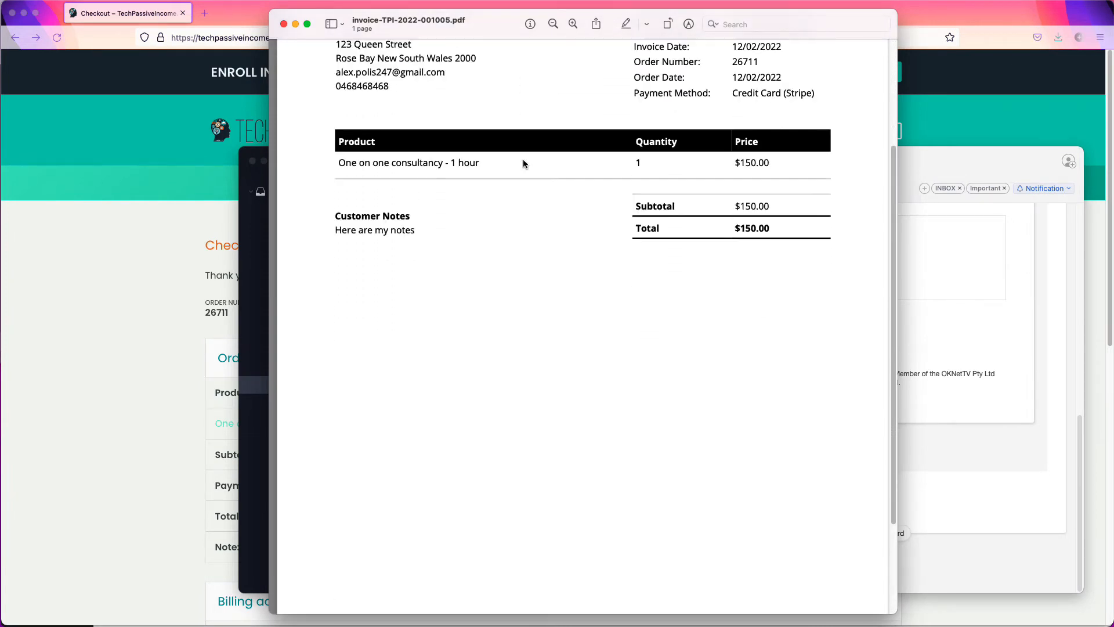
left_click(284, 24)
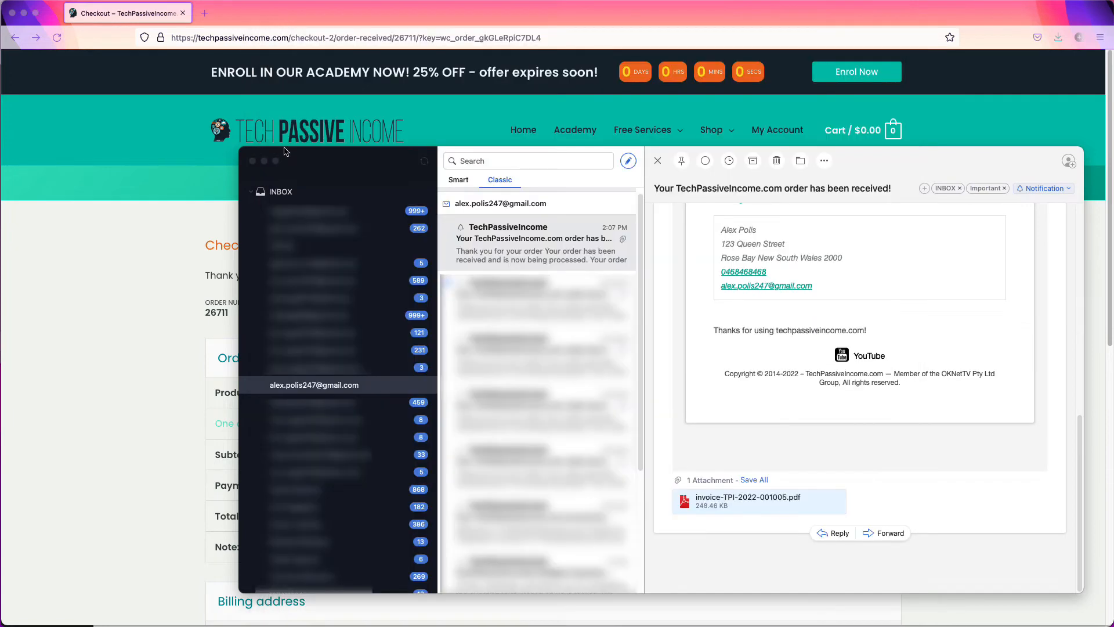
left_click(264, 162)
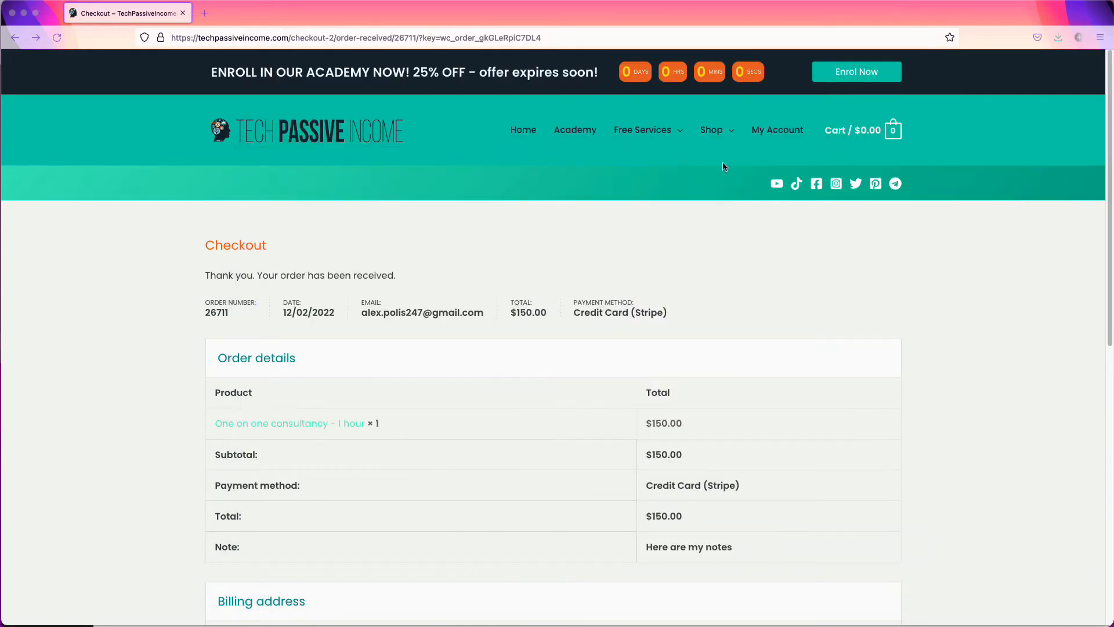
View the test order's PDF invoice from the customer's order list under My Account on the storefront, and close it.
left_click(778, 134)
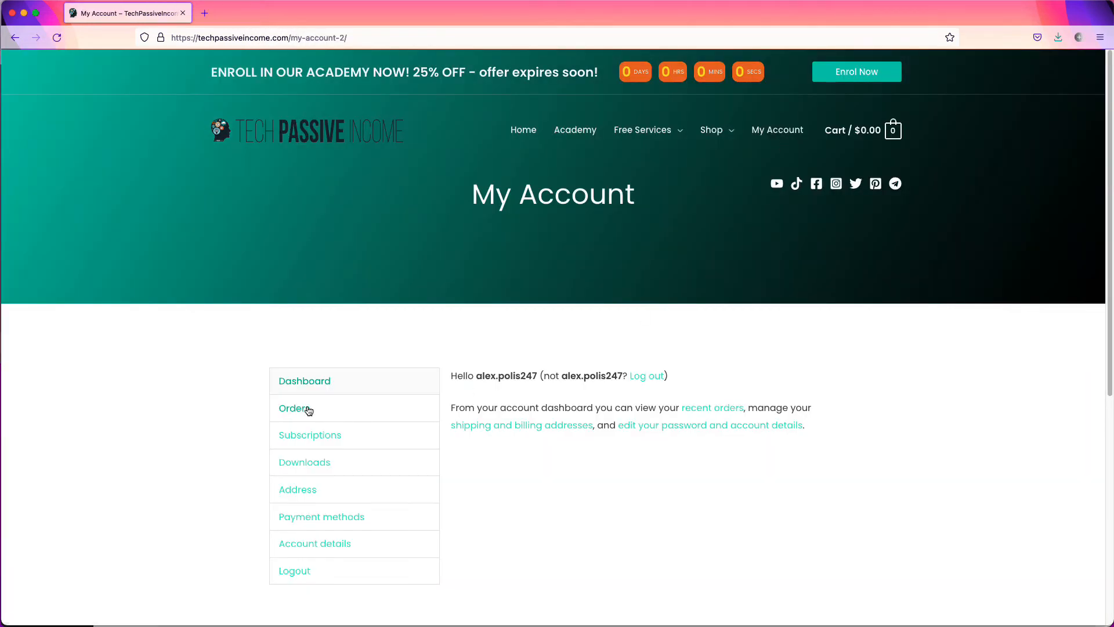
left_click(307, 409)
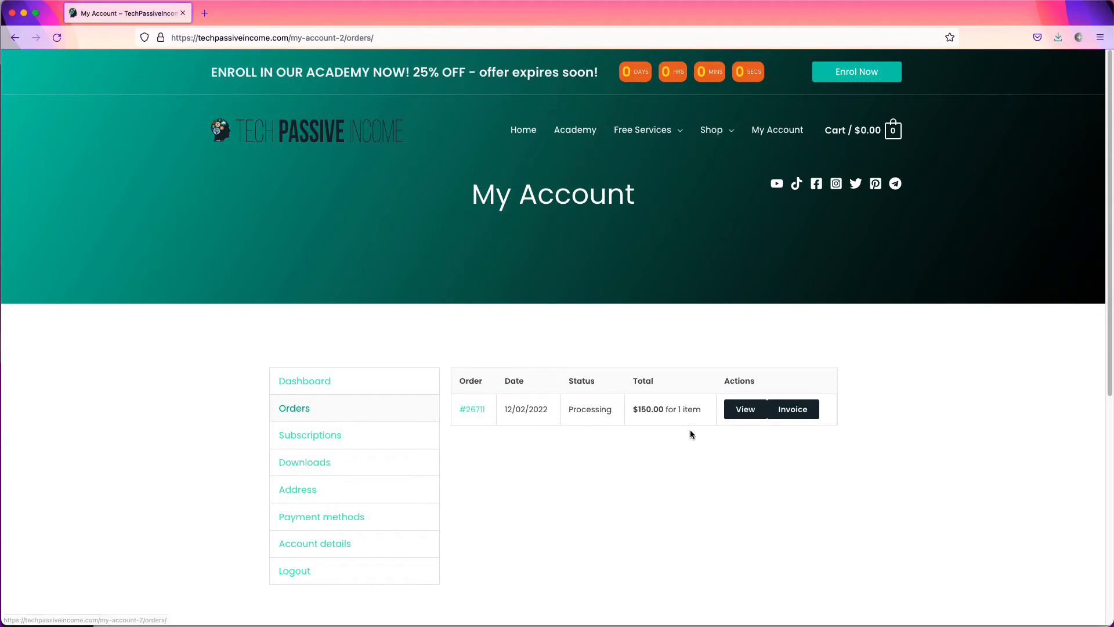
left_click(793, 411)
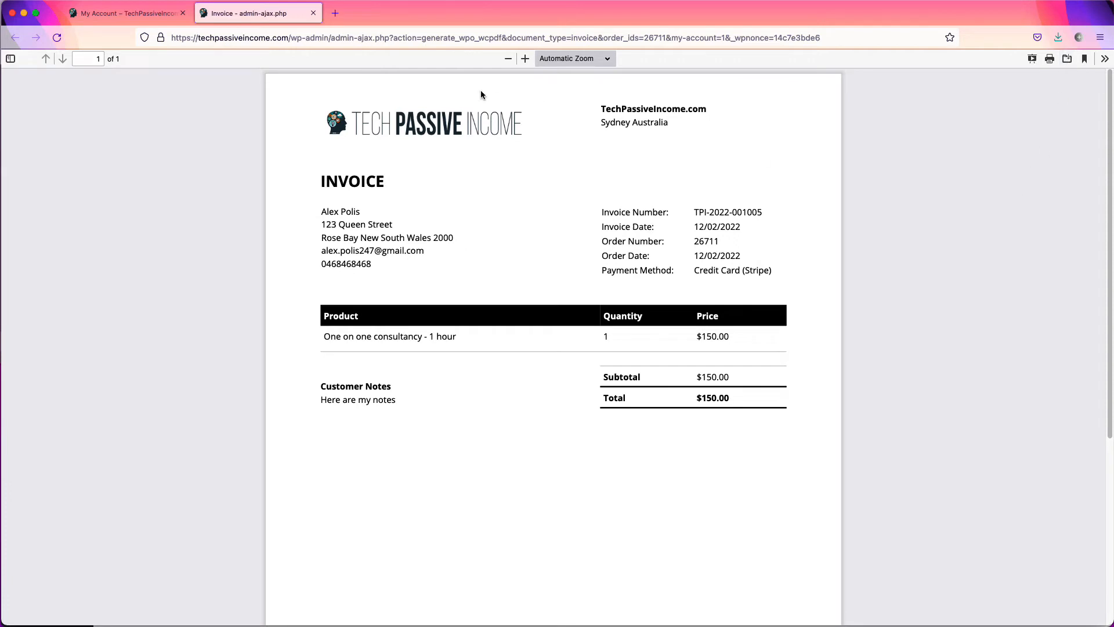
left_click(314, 13)
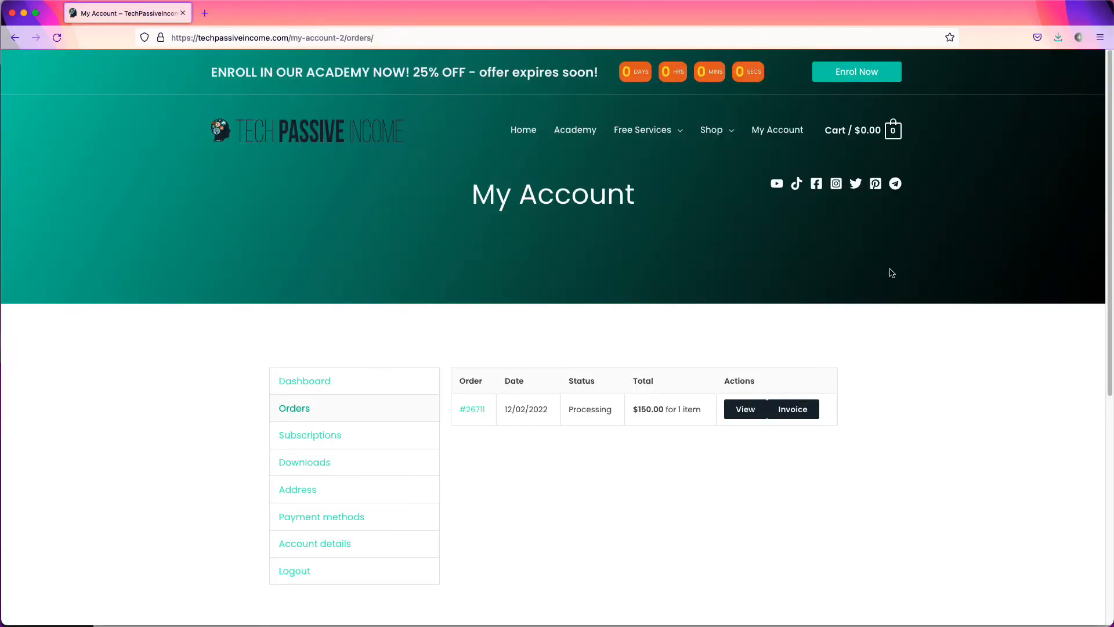
scroll(911, 275, "down", 2)
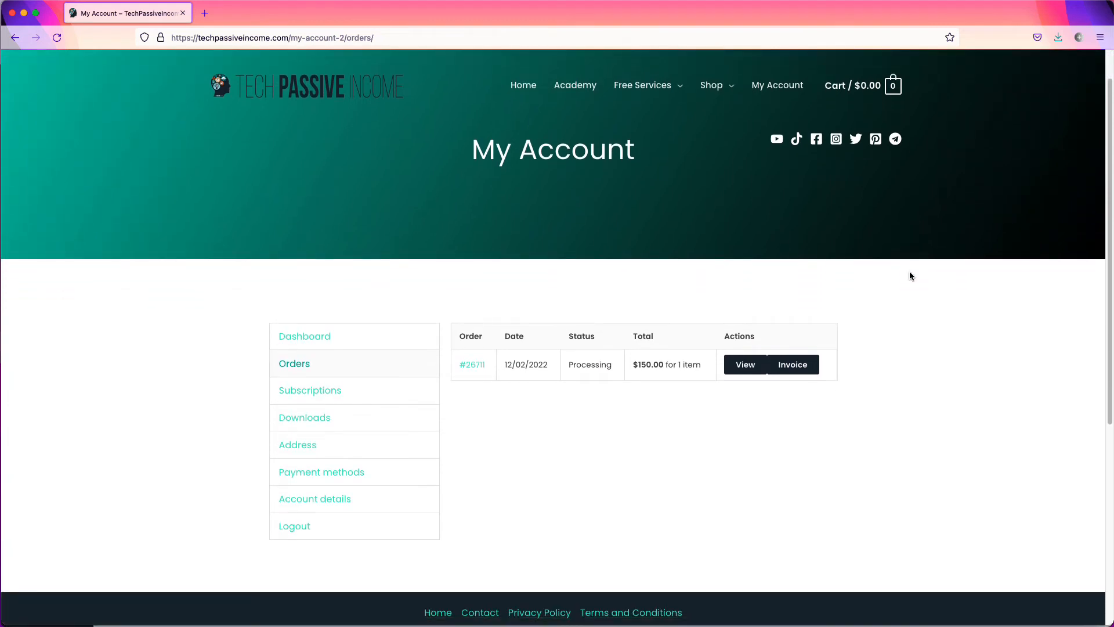
scroll(910, 274, "up", 2)
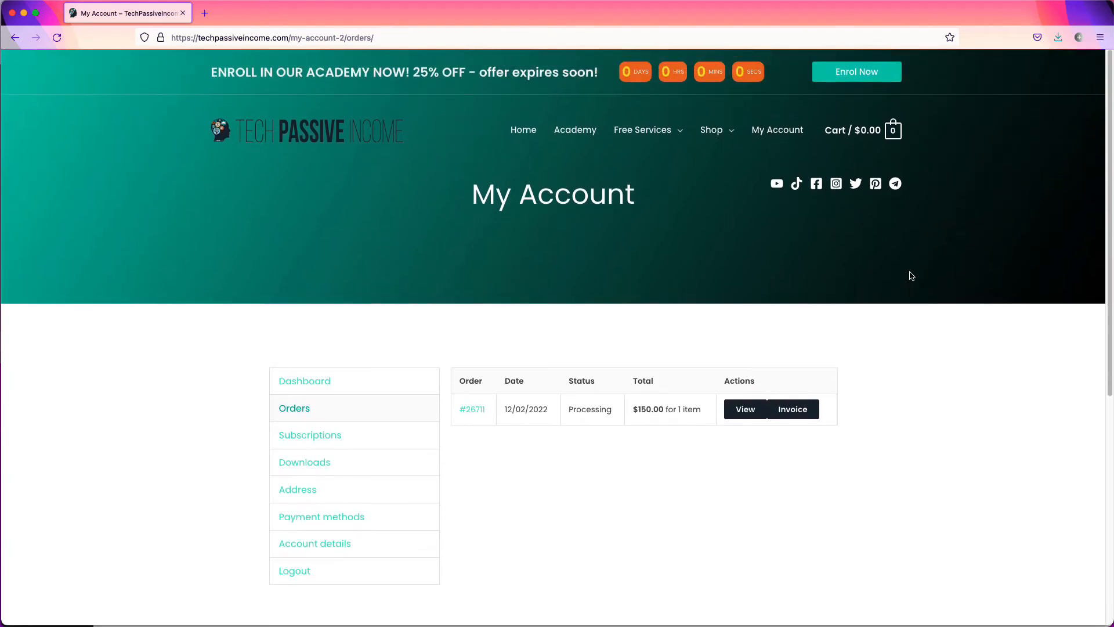
Switch back to the WordPress admin, reload the WooCommerce orders list, and open the new test order.
left_click(14, 16)
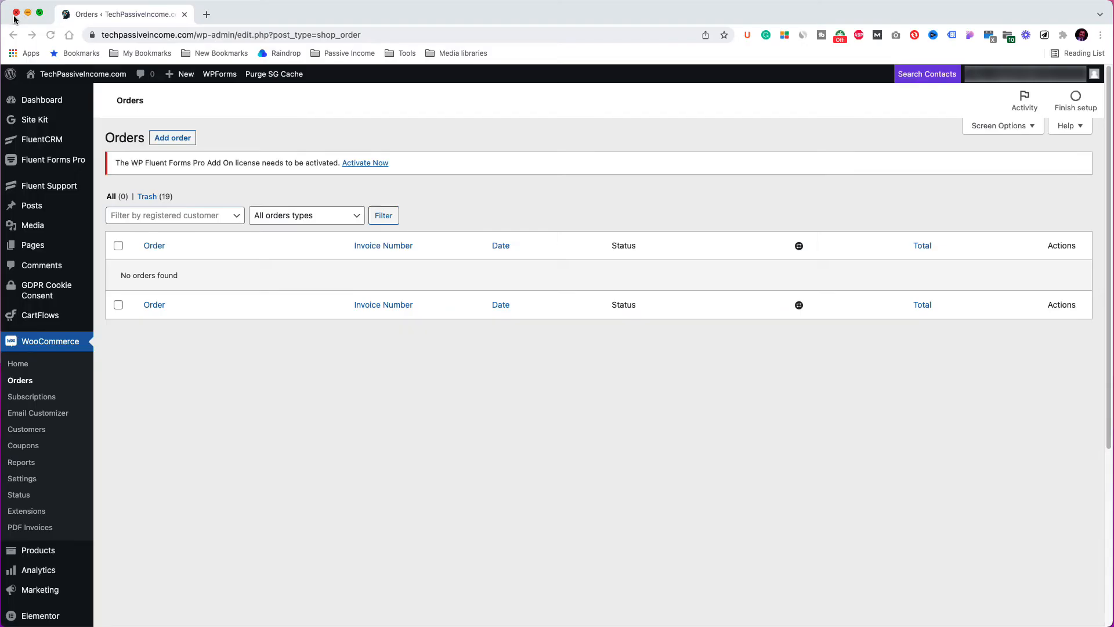
right_click(214, 362)
left_click(232, 389)
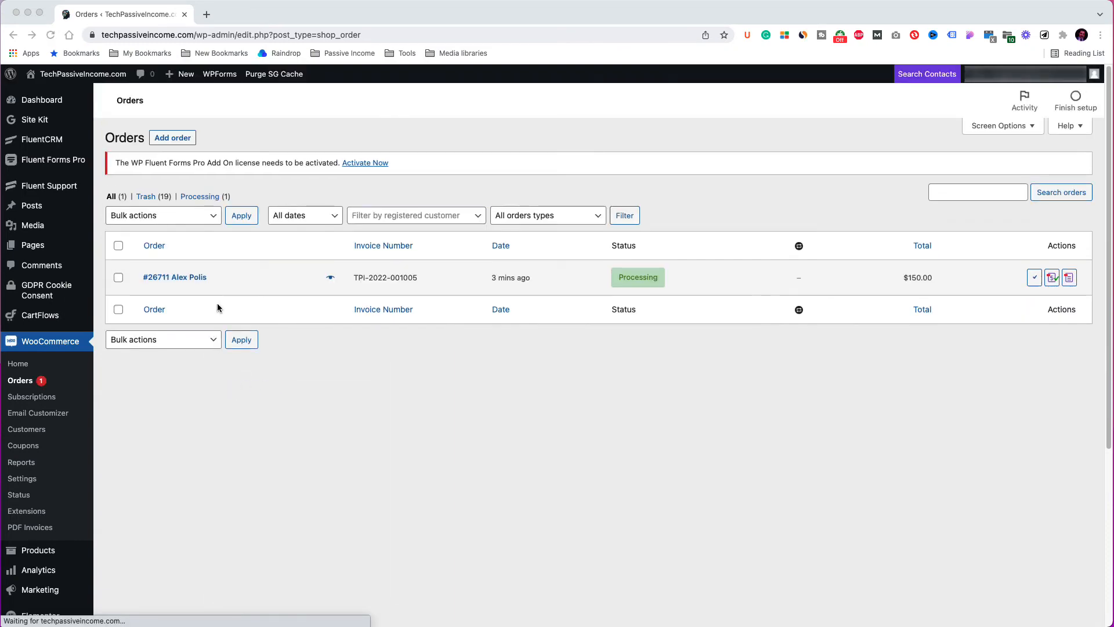
left_click(193, 278)
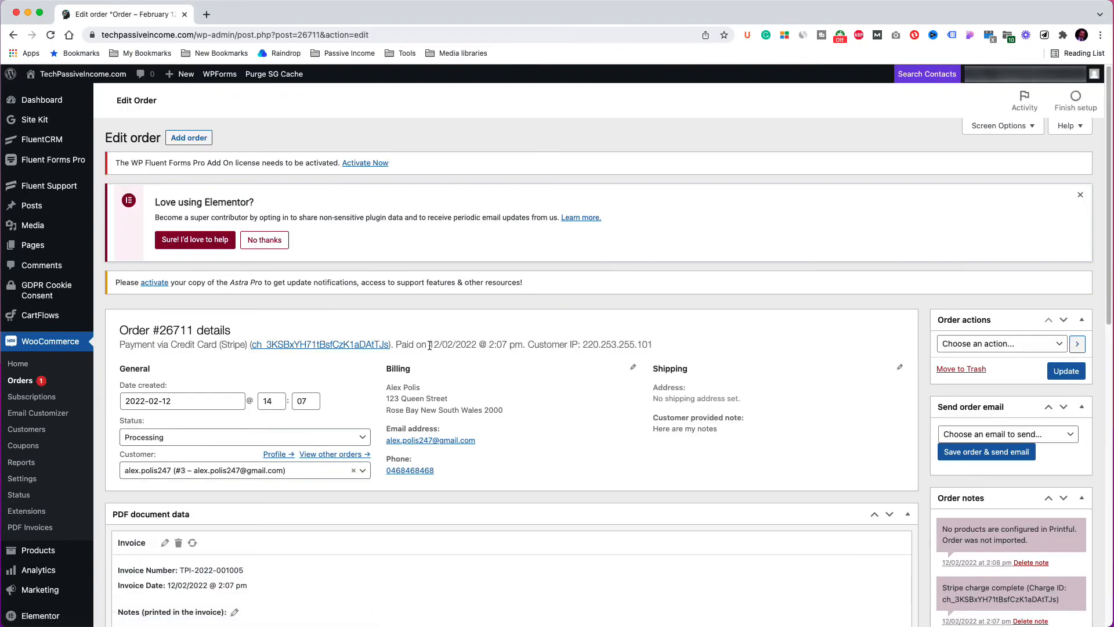
Check the order's details and PDF document data, view its PDF invoice from the edit page, and close the invoice.
scroll(535, 350, "down", 5)
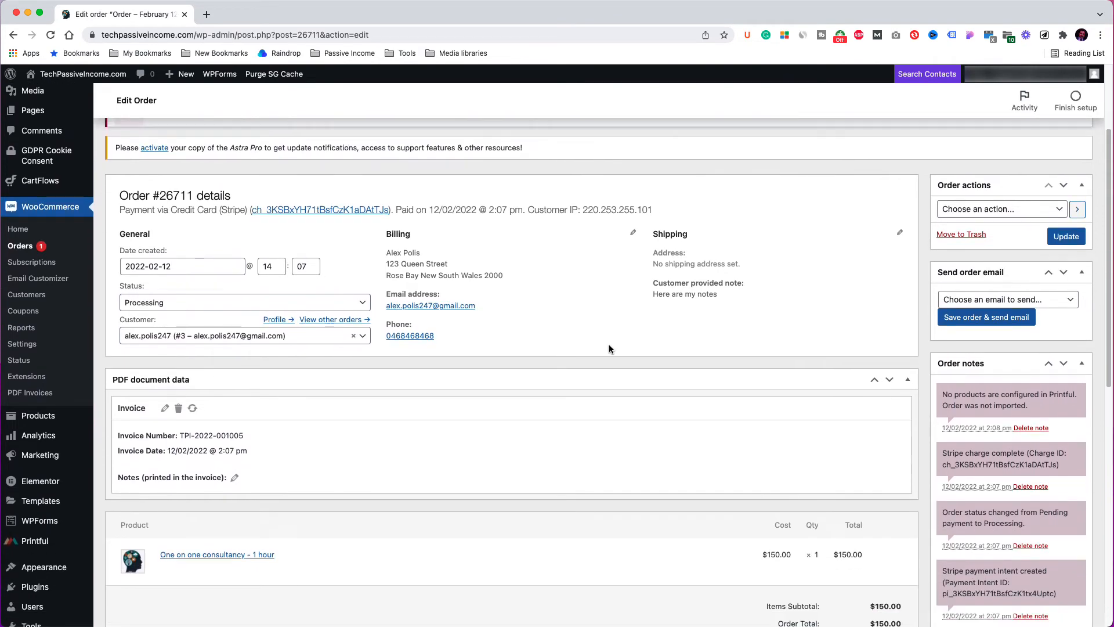
scroll(612, 342, "down", 5)
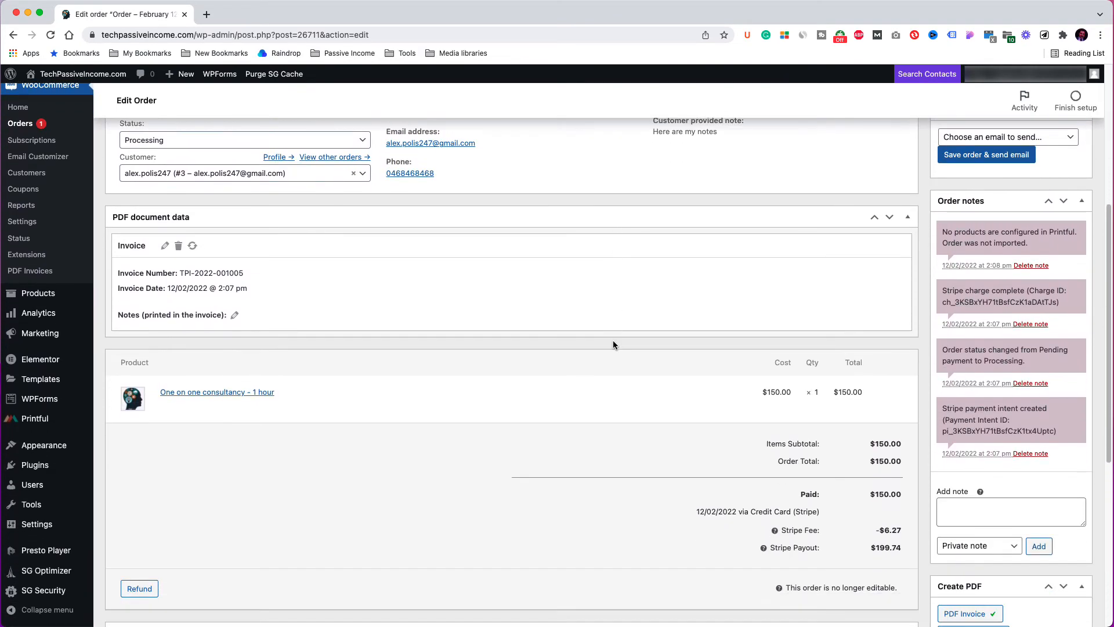
scroll(613, 340, "down", 2)
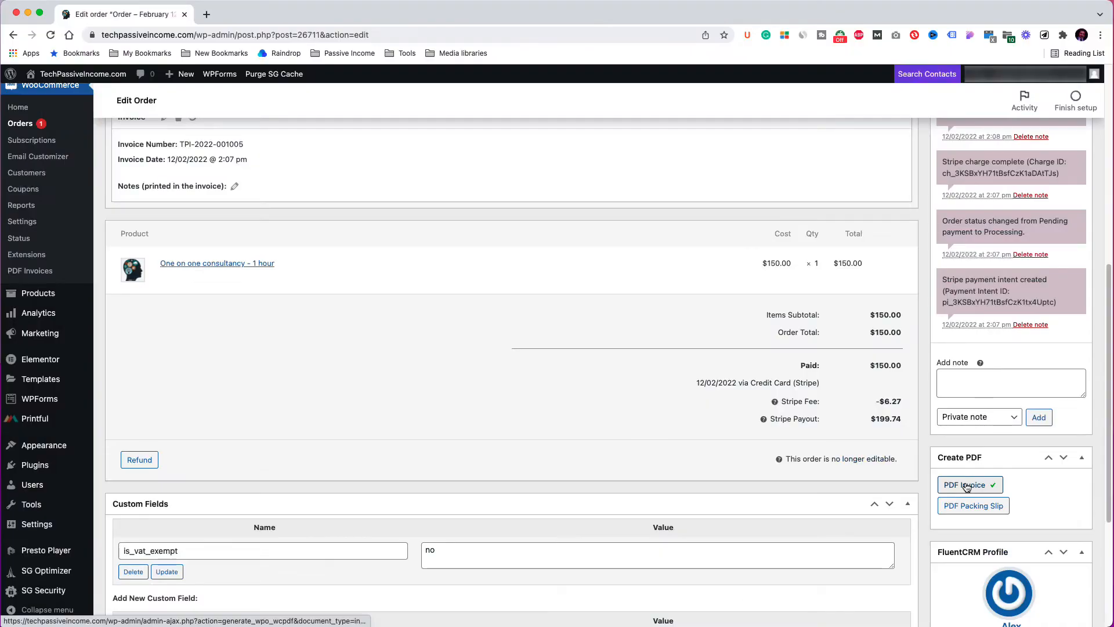
left_click(967, 485)
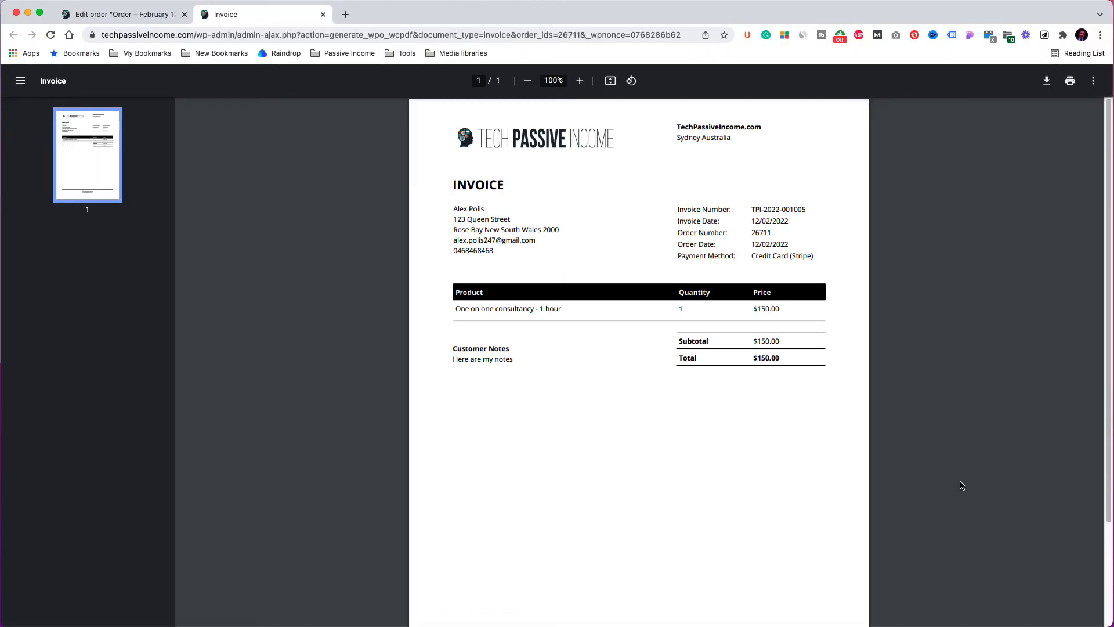
left_click(323, 18)
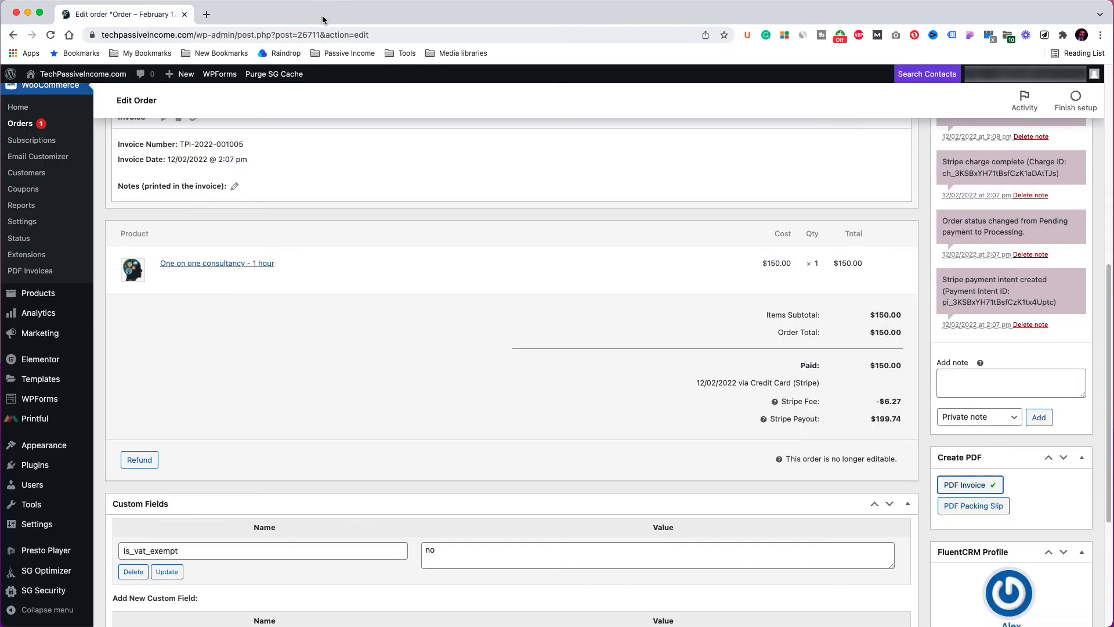
Return to the WooCommerce orders list, view the test order's PDF invoice from its row actions, and close it.
left_click(20, 125)
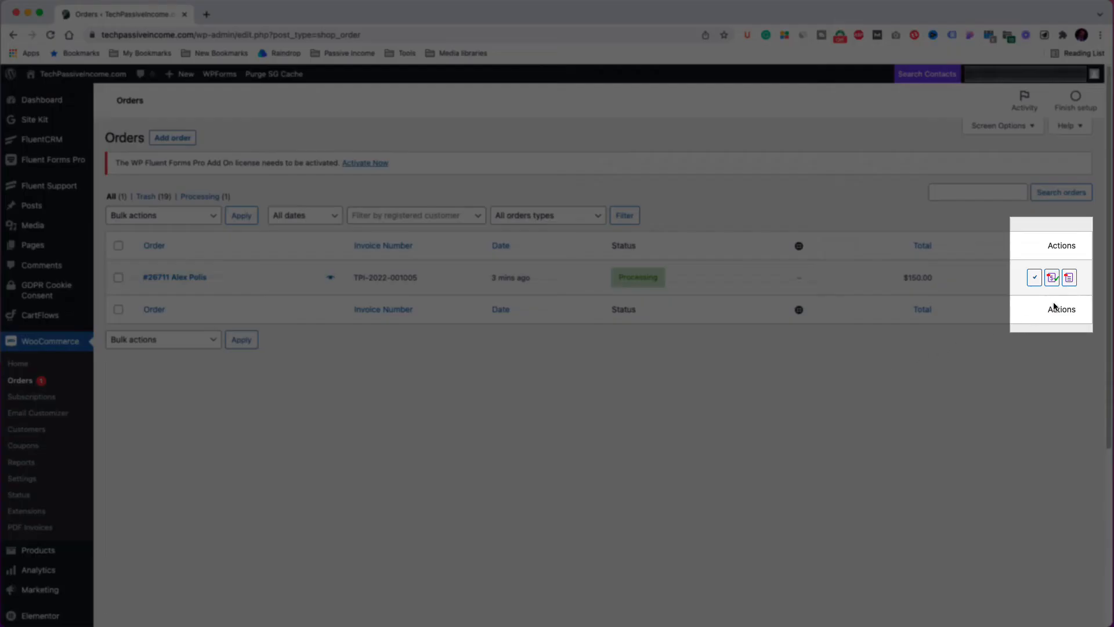
left_click(1053, 280)
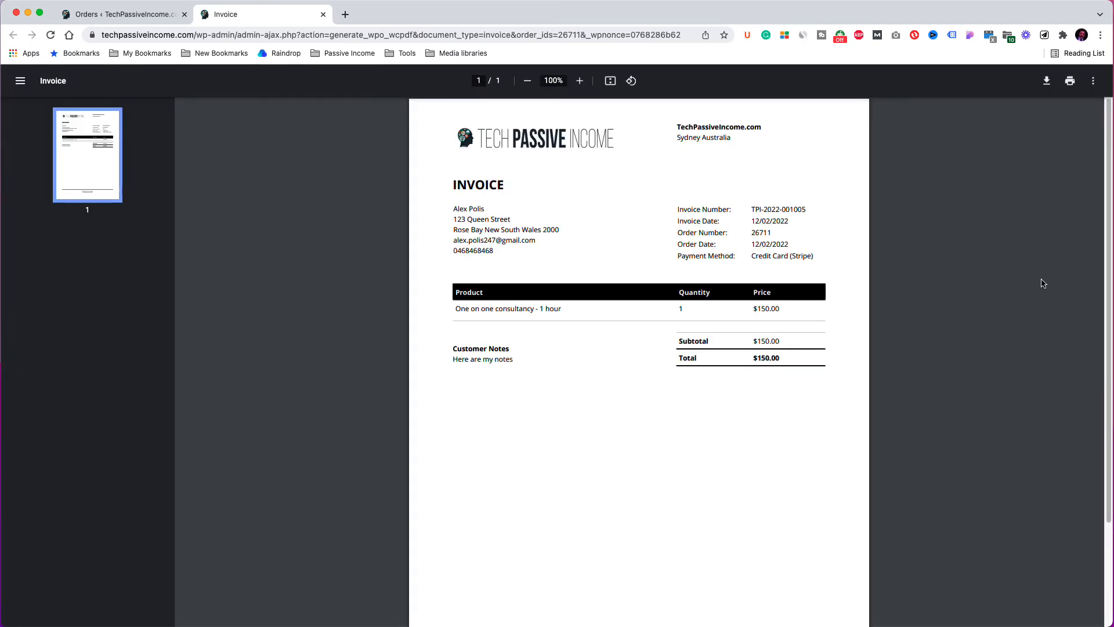
left_click(323, 14)
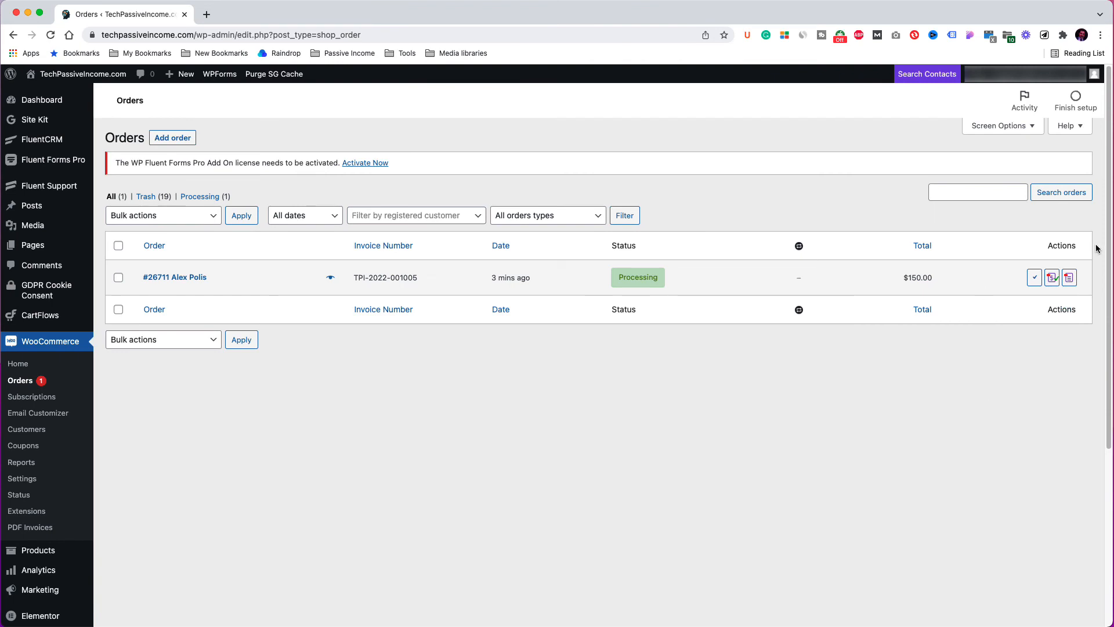
In the orders list's Screen Options, turn the Actions column off and on again and apply the column settings.
left_click(1012, 136)
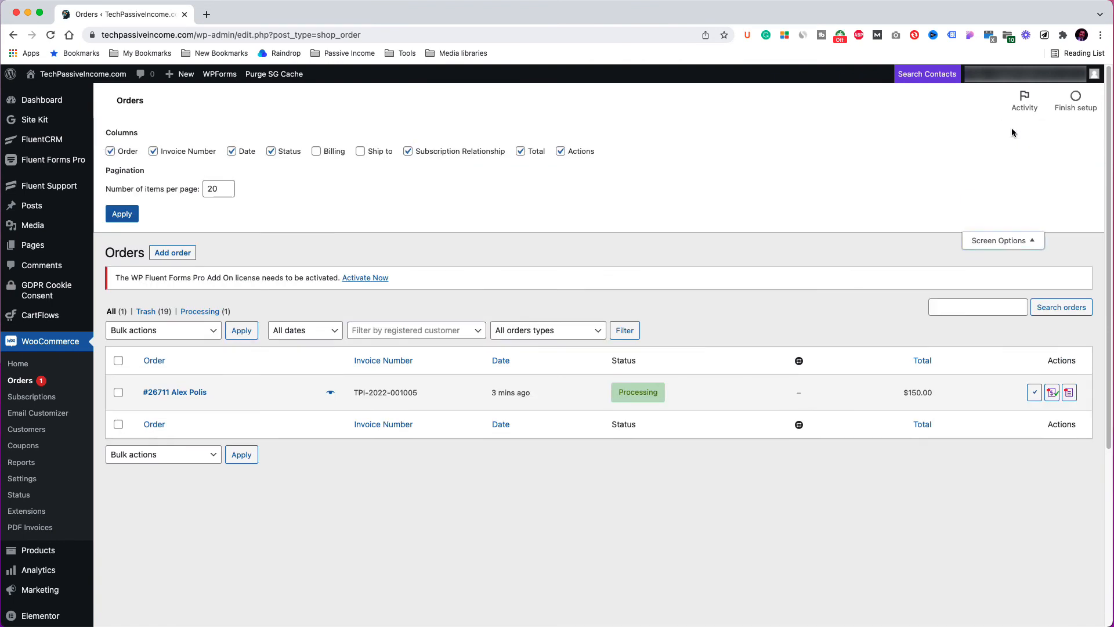
left_click(560, 152)
left_click(561, 151)
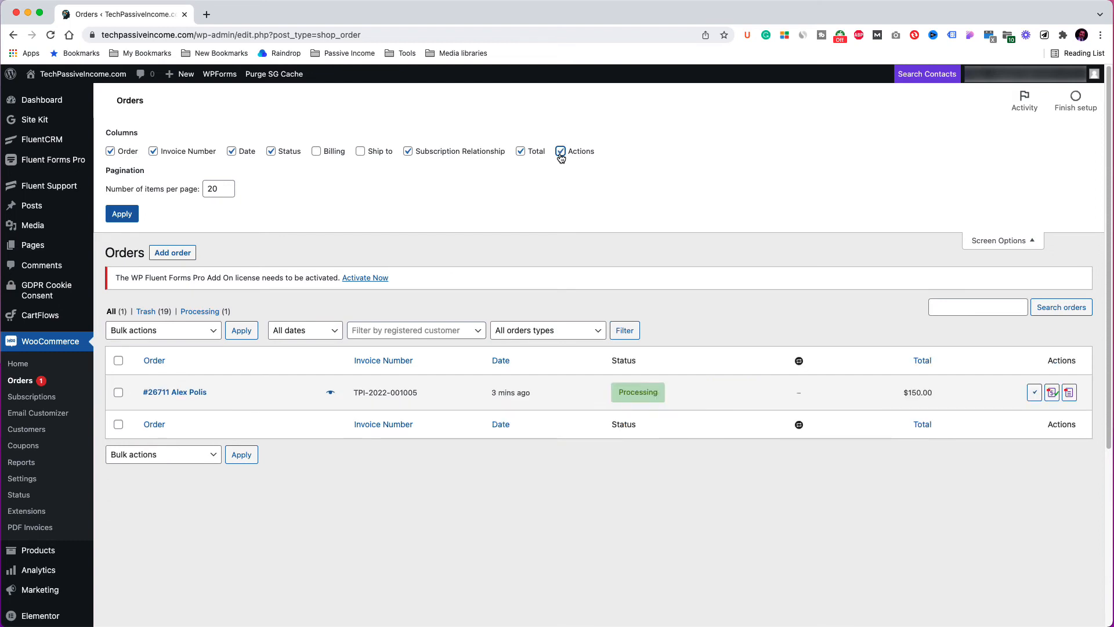
left_click(126, 219)
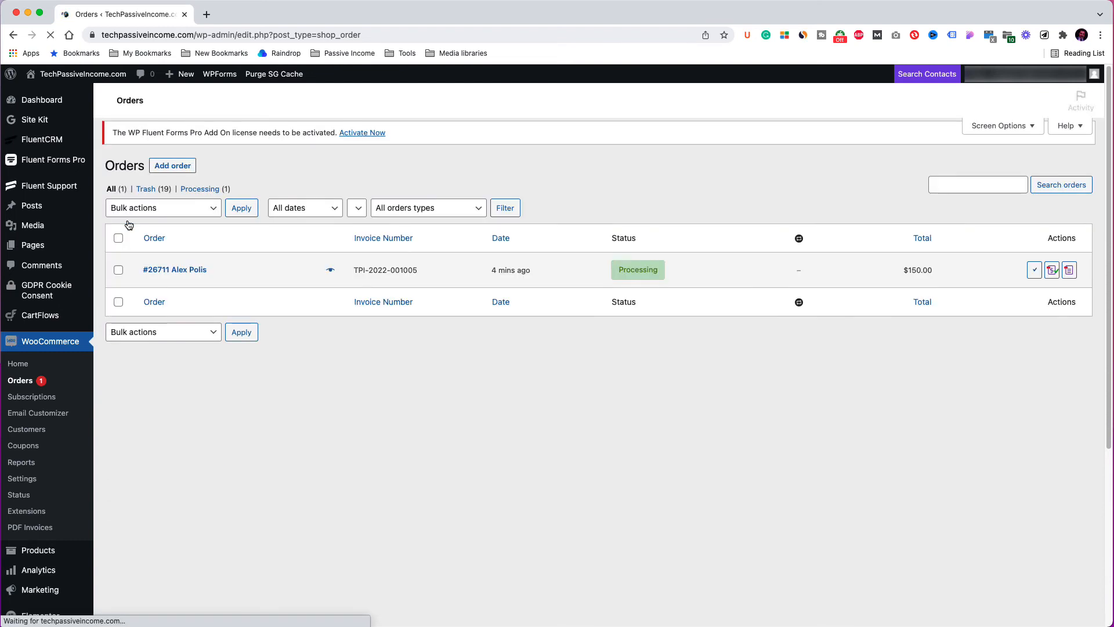
Open the Status section of the PDF Invoices settings and examine the debug settings, including legacy mode and automatic cleanup.
left_click(35, 532)
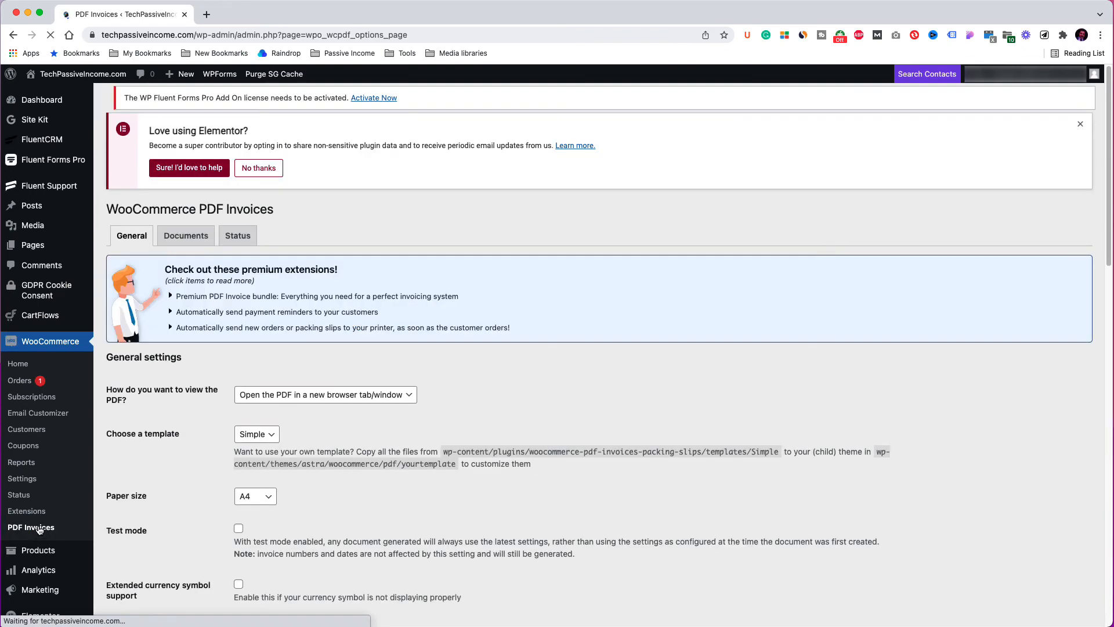
left_click(244, 252)
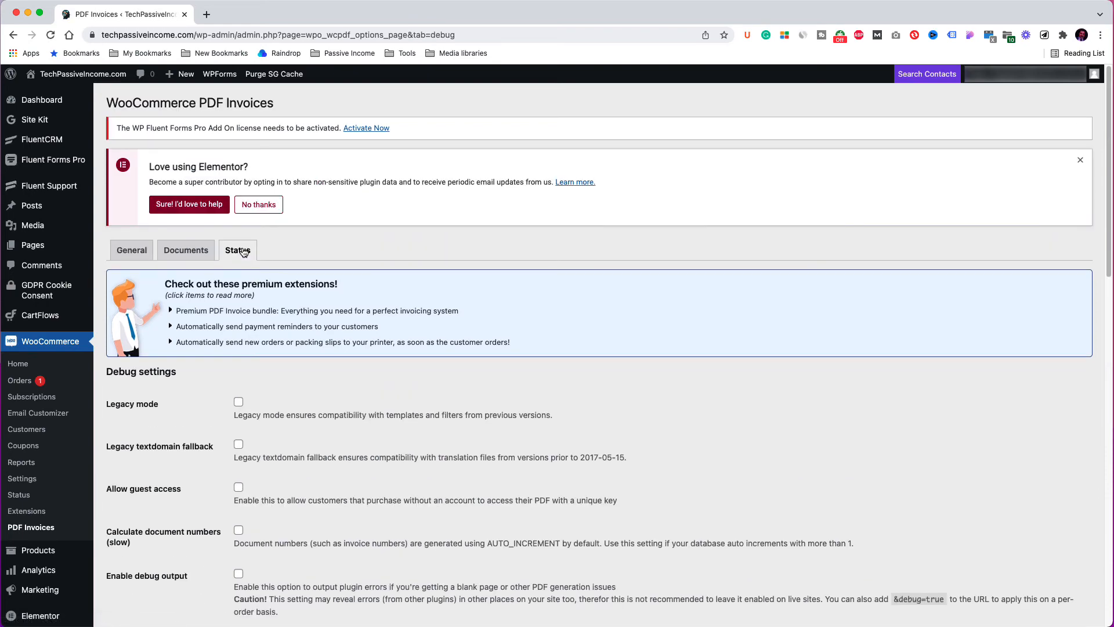
scroll(554, 359, "down", 3)
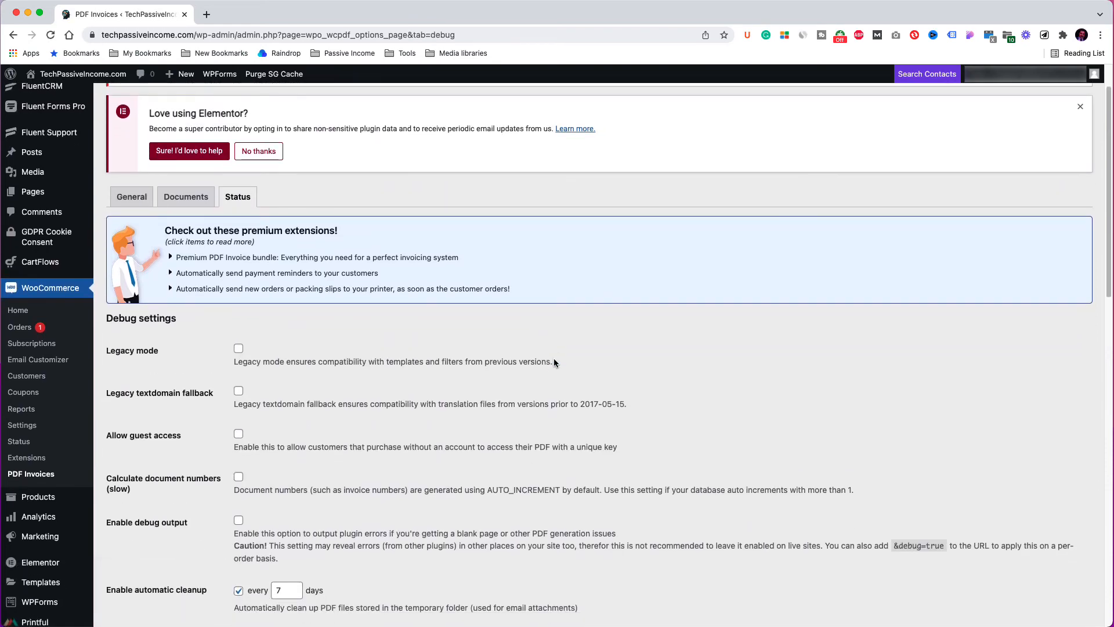
scroll(554, 361, "down", 3)
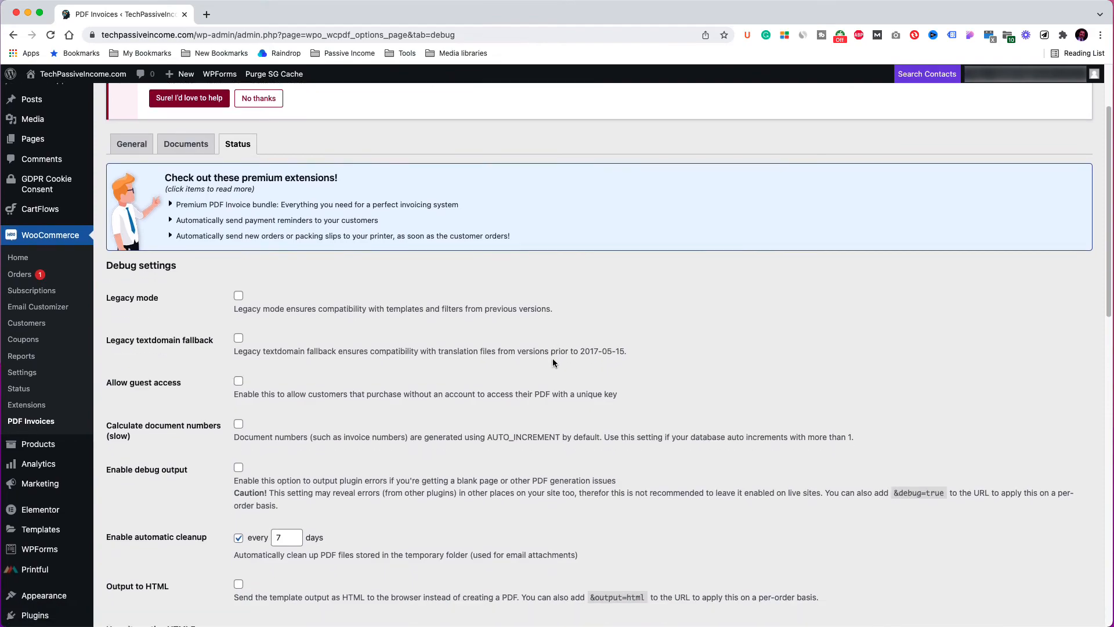
scroll(553, 363, "down", 3)
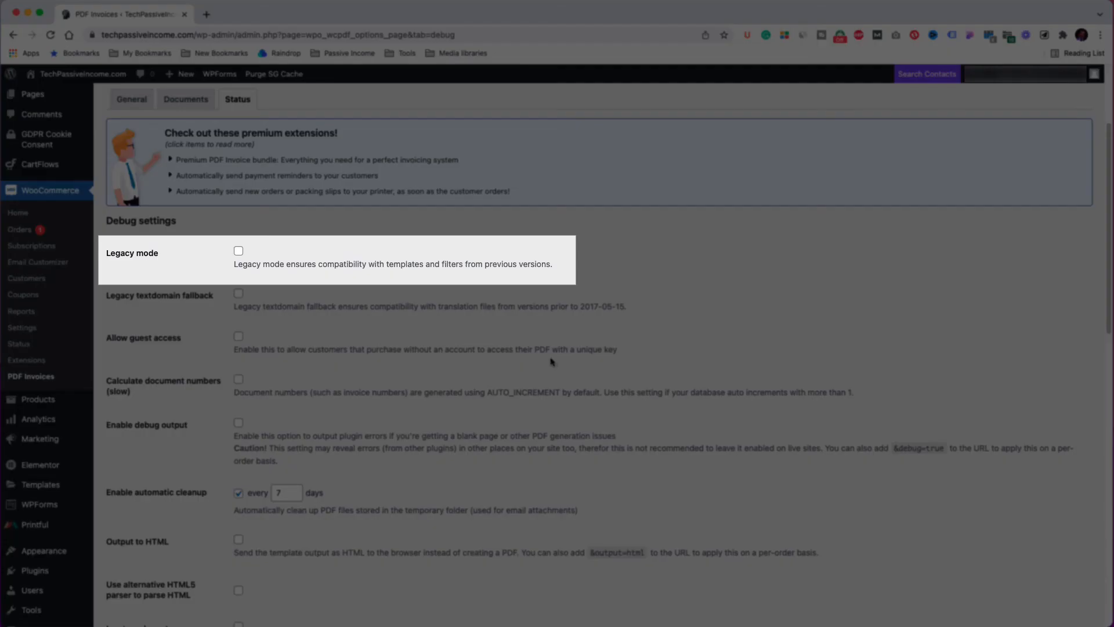
scroll(542, 357, "down", 2)
scroll(531, 353, "down", 1)
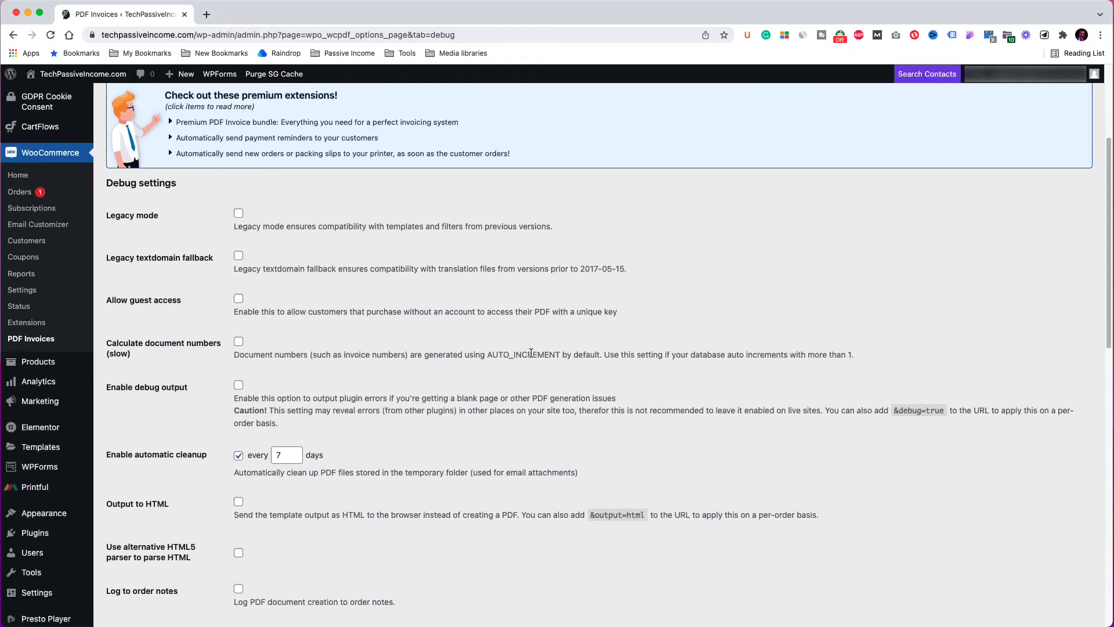
scroll(531, 353, "down", 3)
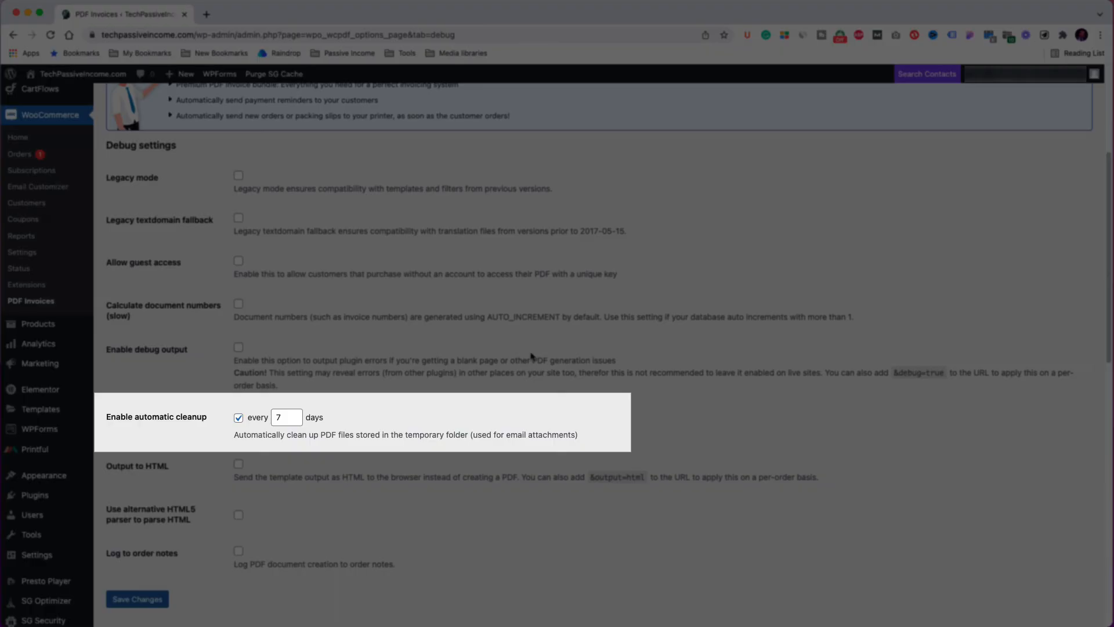
scroll(531, 356, "down", 4)
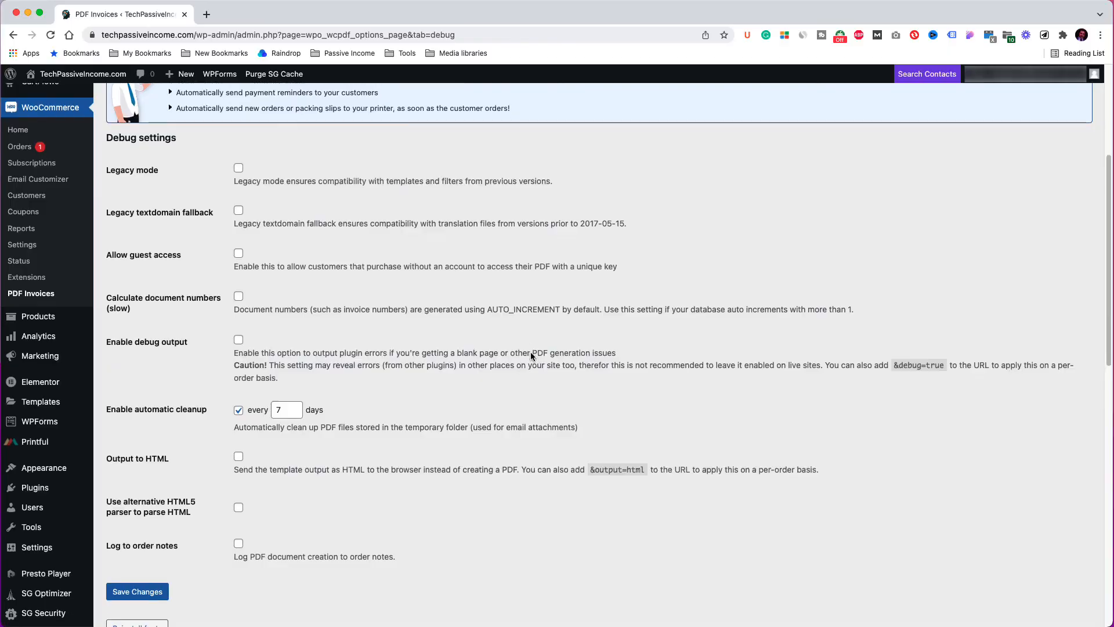
scroll(531, 356, "down", 1)
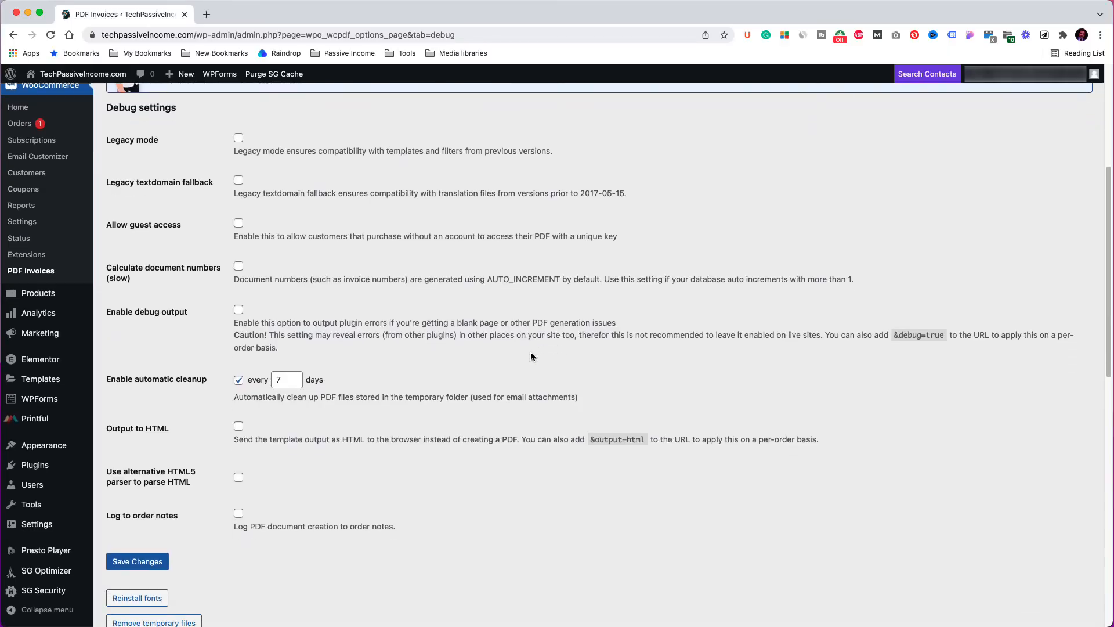
scroll(531, 356, "down", 5)
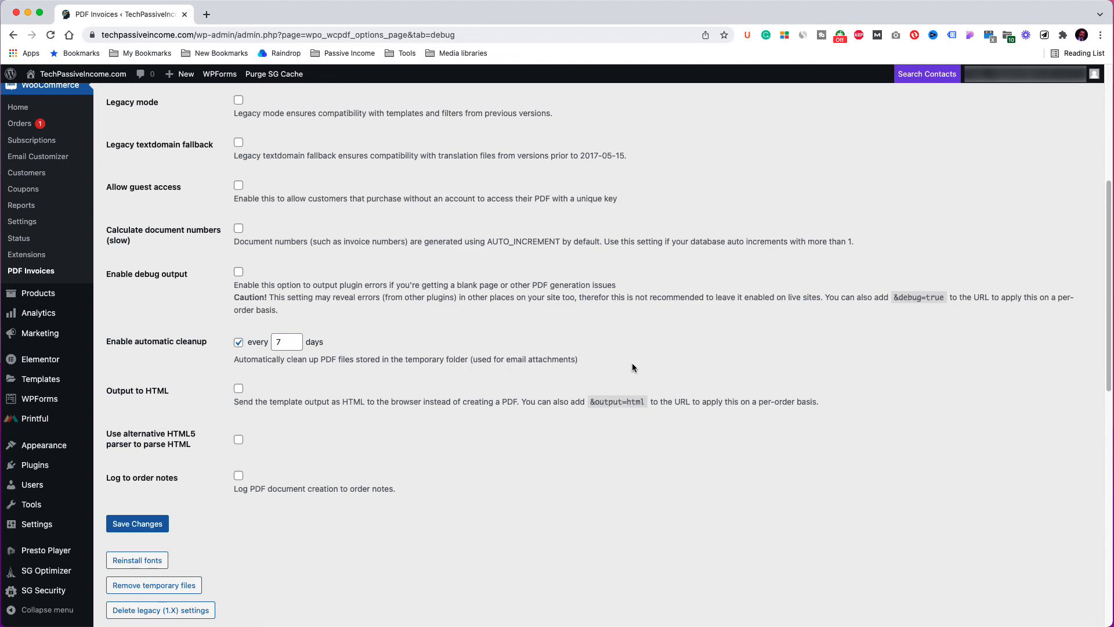
Examine the System Configuration and Write Permissions tables in the PDF Invoices status section.
scroll(632, 366, "down", 1)
scroll(632, 364, "down", 10)
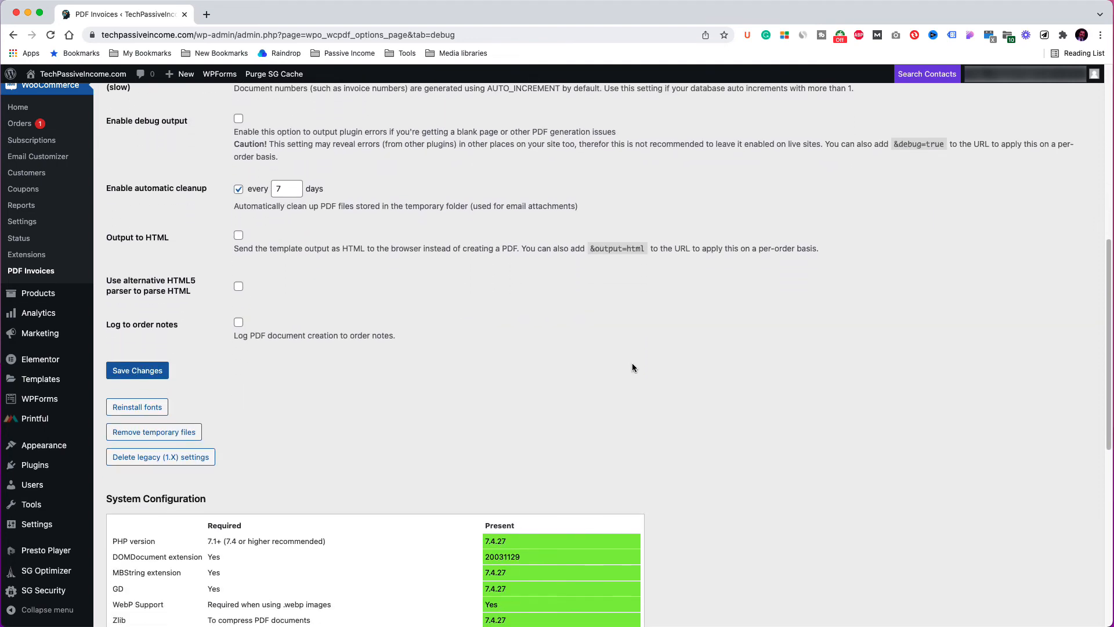
scroll(632, 367, "down", 7)
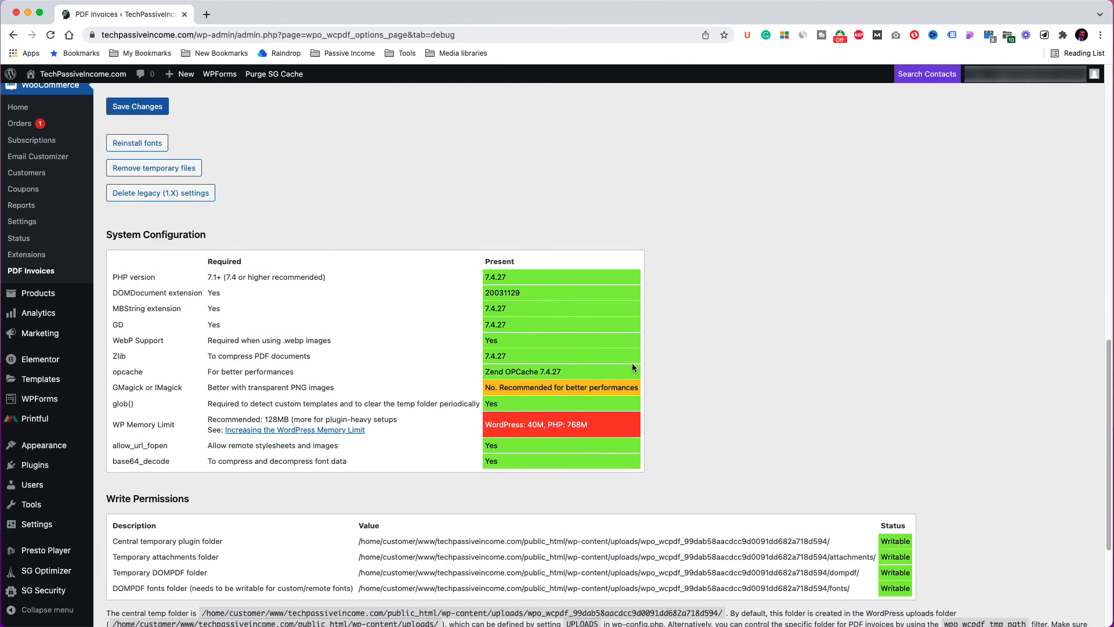
Examine the description, main features and premium extensions on the WooCommerce PDF Invoices & Packing Slips plugin page at WordPress.org.
scroll(632, 366, "down", 2)
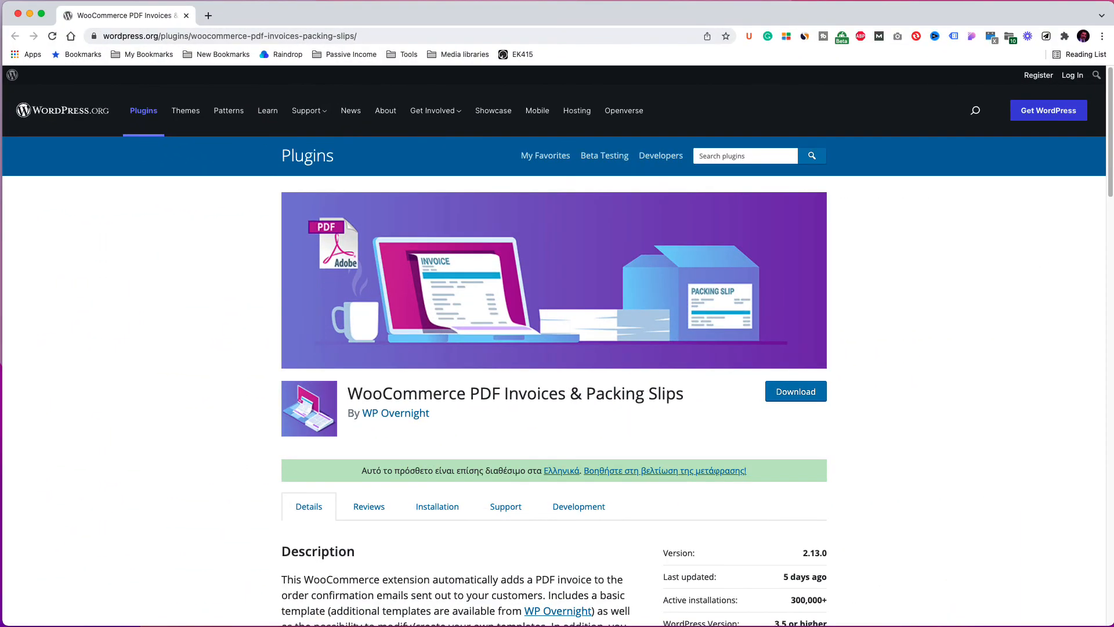
scroll(972, 280, "down", 1)
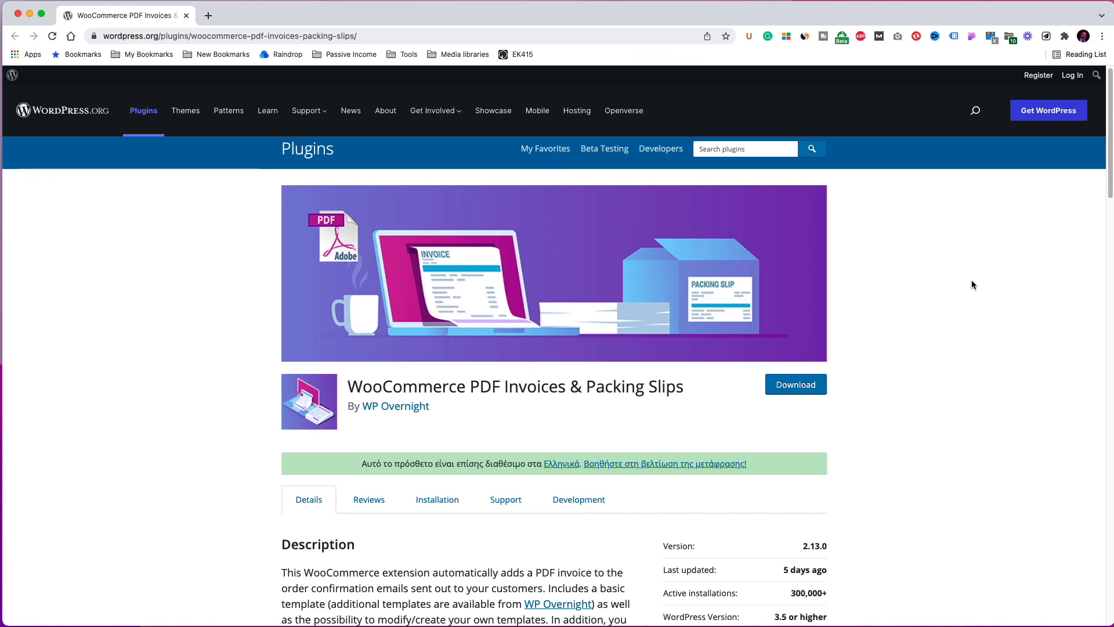
scroll(972, 281, "down", 2)
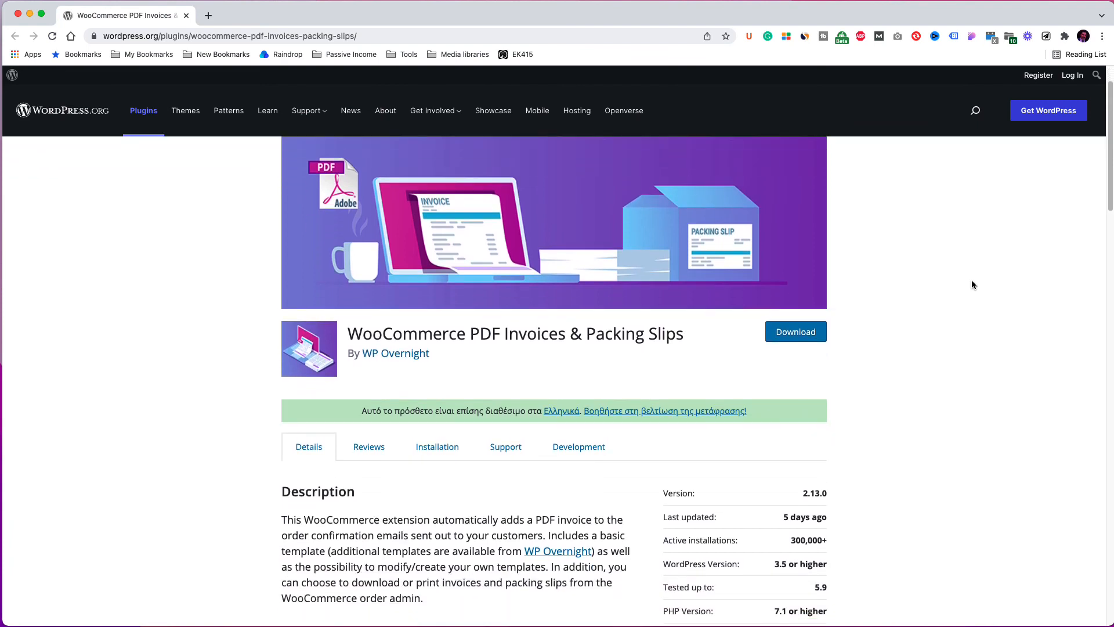
scroll(971, 280, "down", 3)
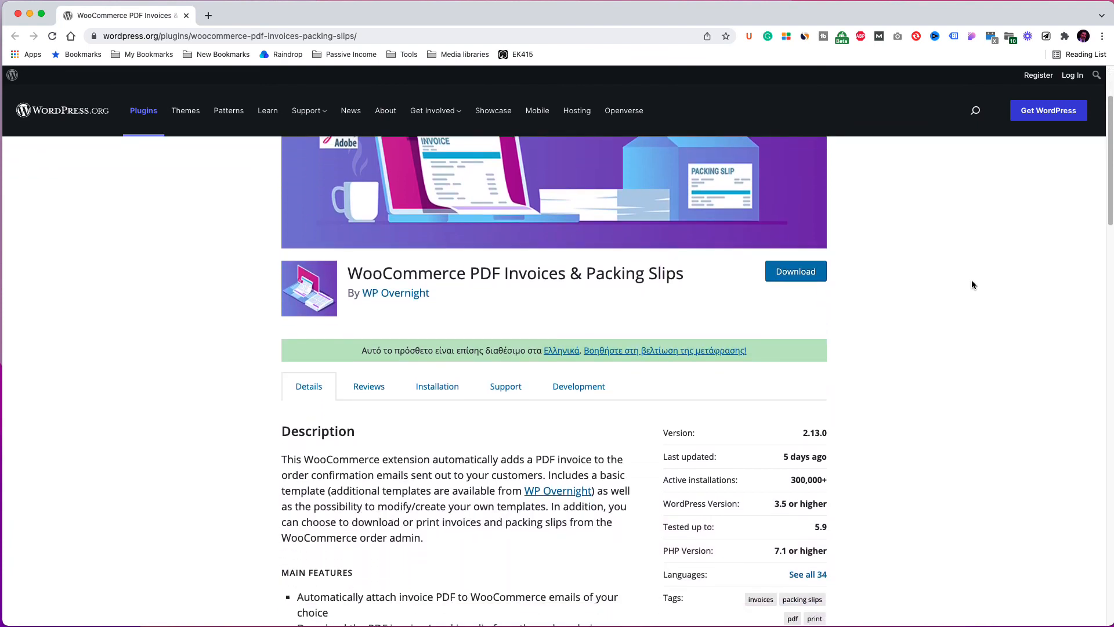
scroll(971, 285, "down", 3)
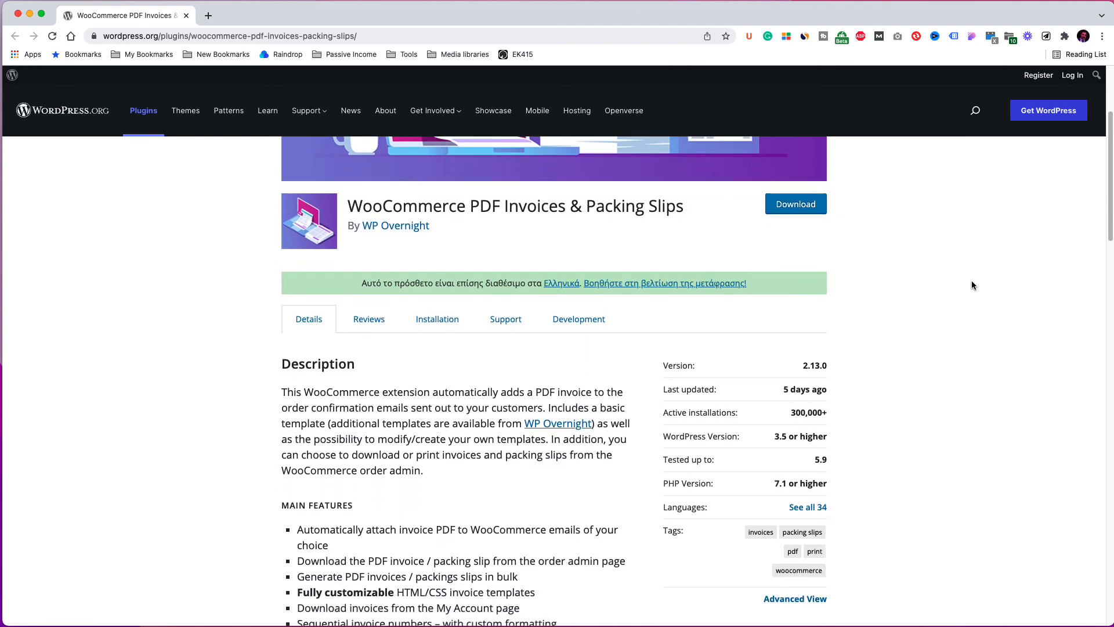
scroll(972, 285, "down", 3)
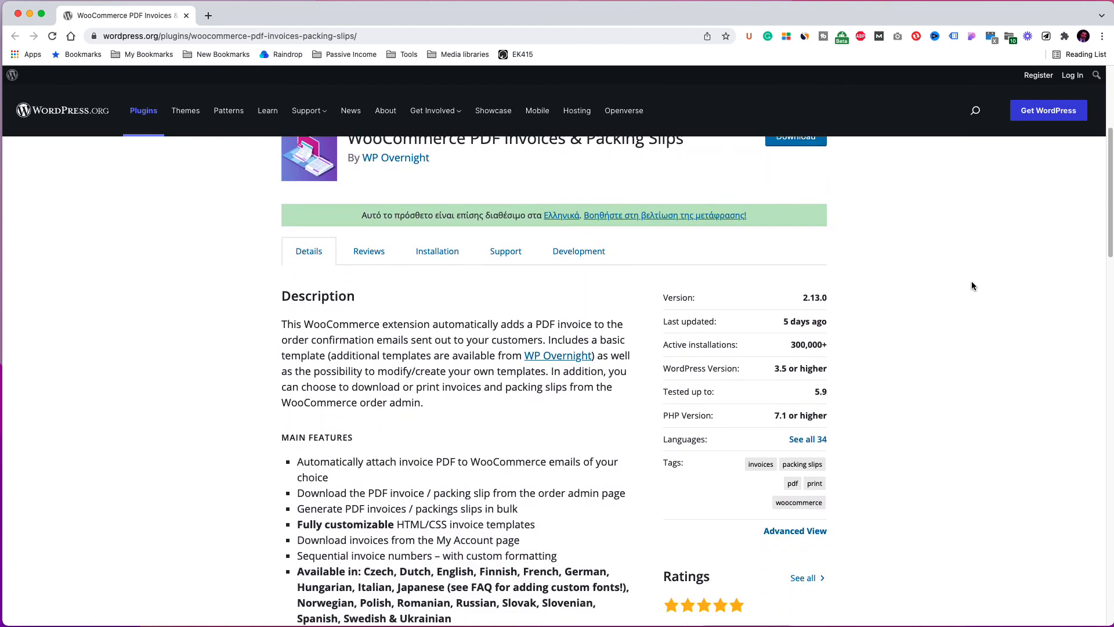
scroll(972, 280, "down", 3)
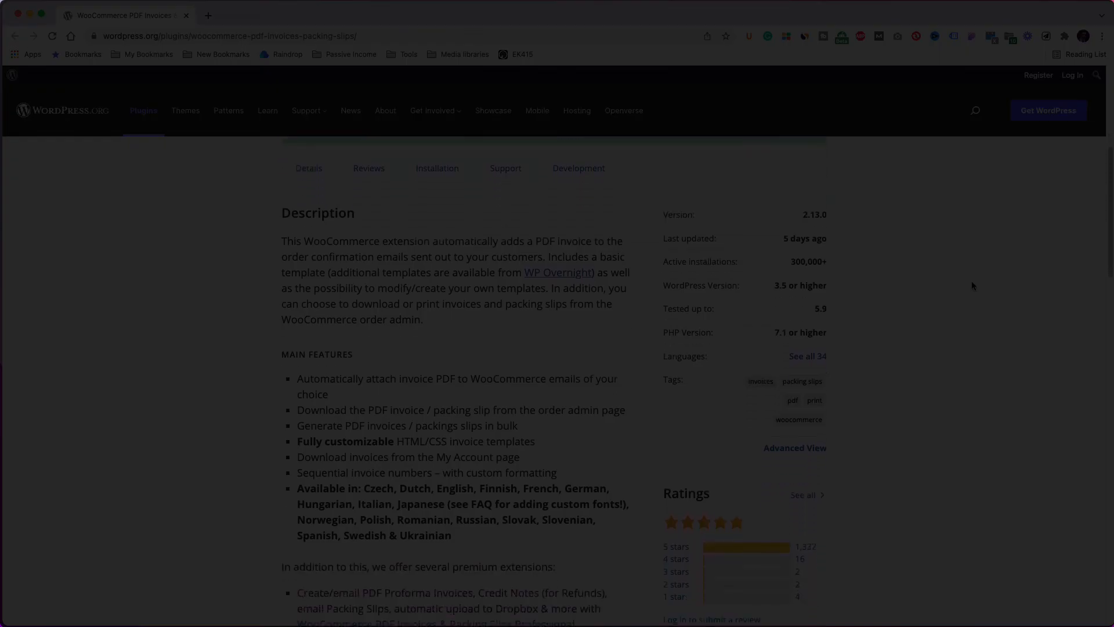
scroll(971, 281, "down", 4)
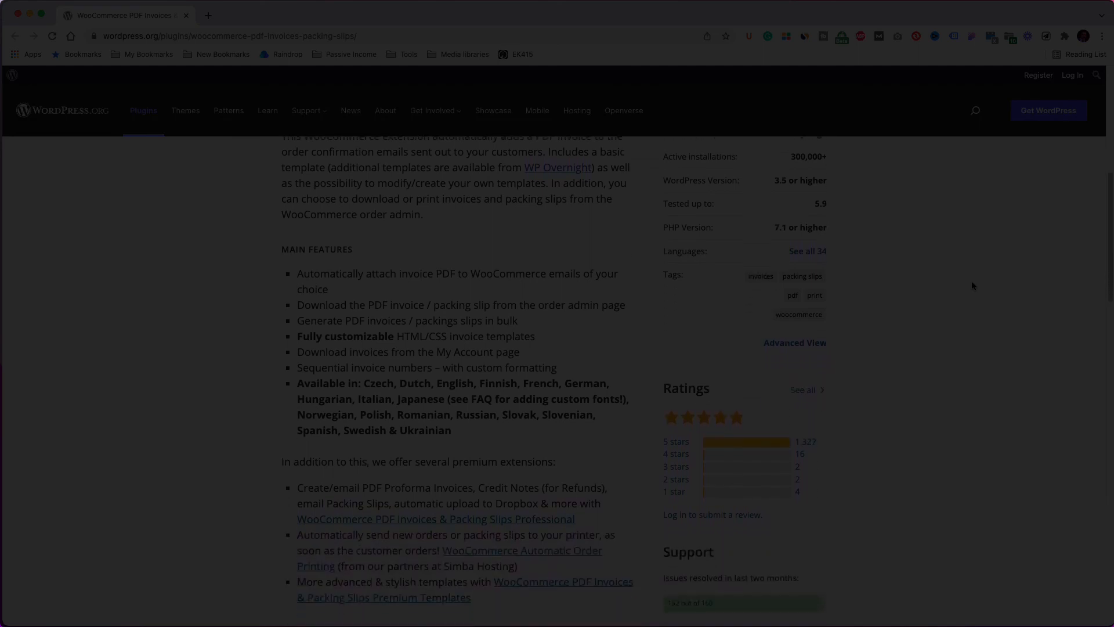